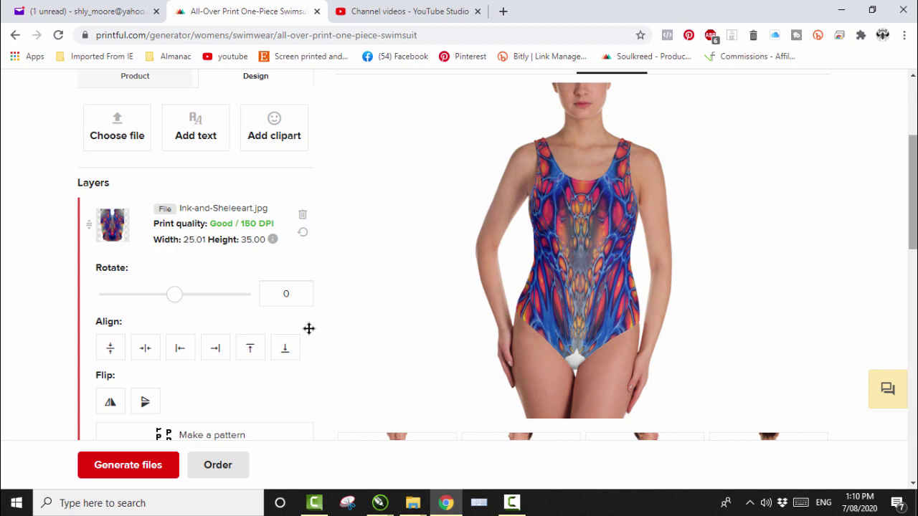
Examine the front and back swimsuit mockups and the artwork's coverage of the front print area around the crotch.
scroll(308, 328, down, 2)
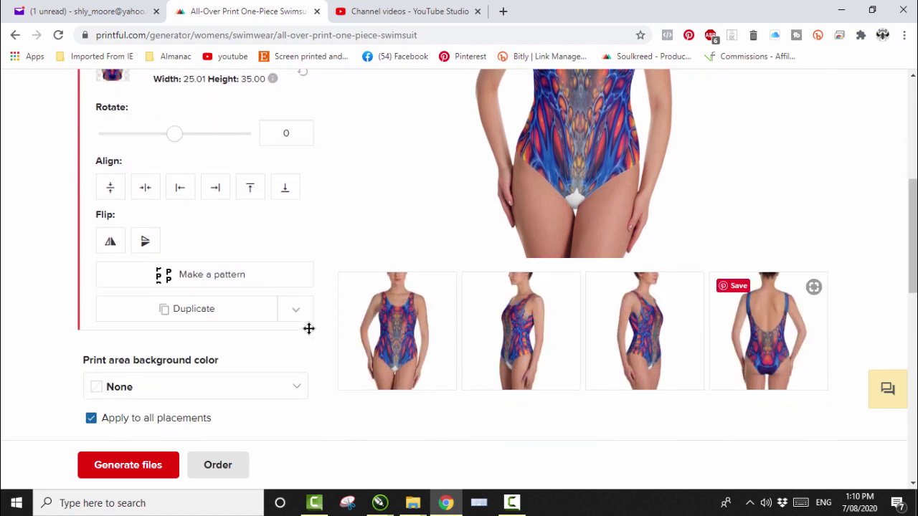
scroll(308, 329, up, 1)
scroll(308, 329, up, 1)
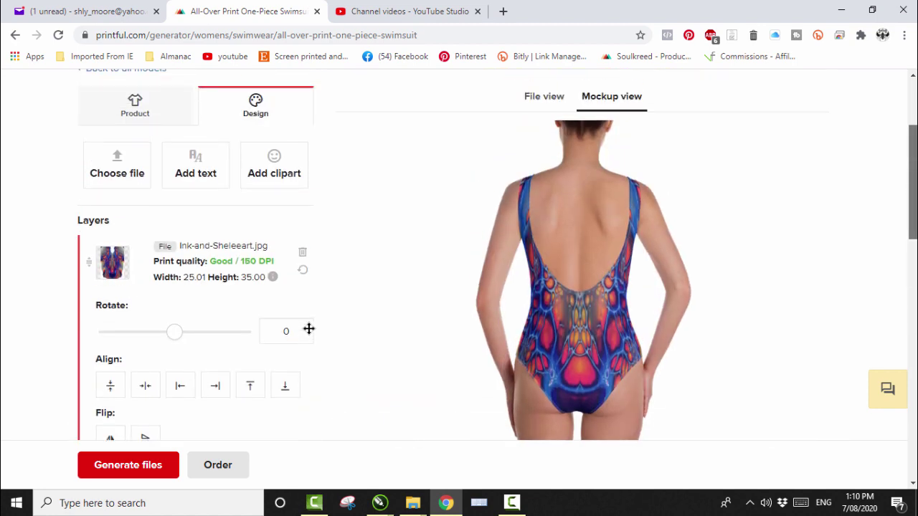
scroll(308, 328, down, 1)
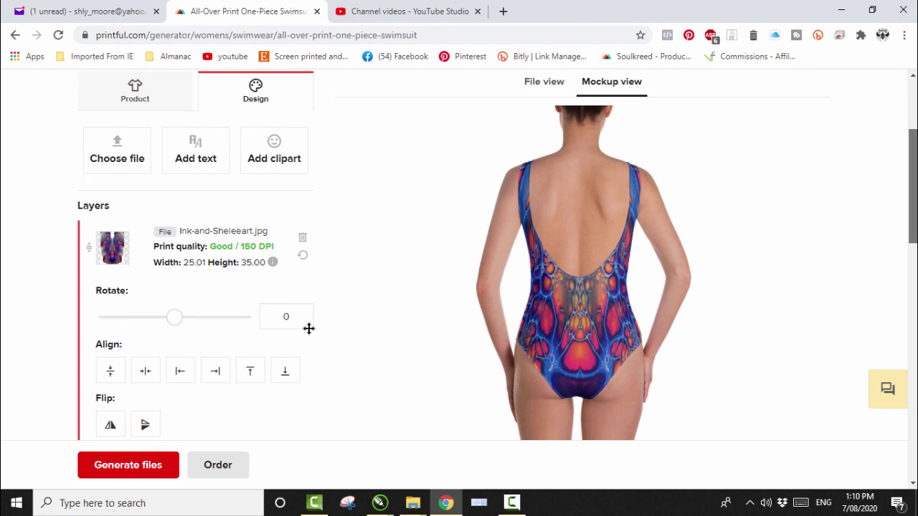
scroll(308, 329, up, 1)
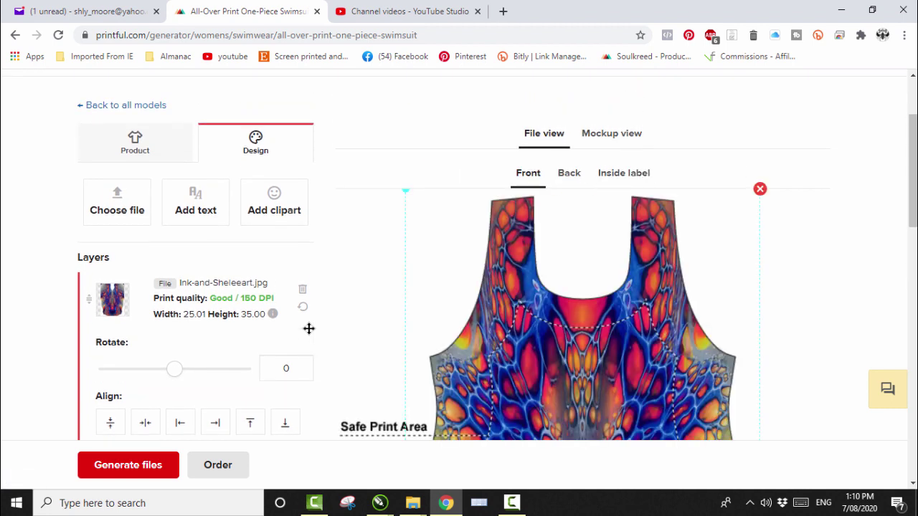
scroll(309, 328, down, 3)
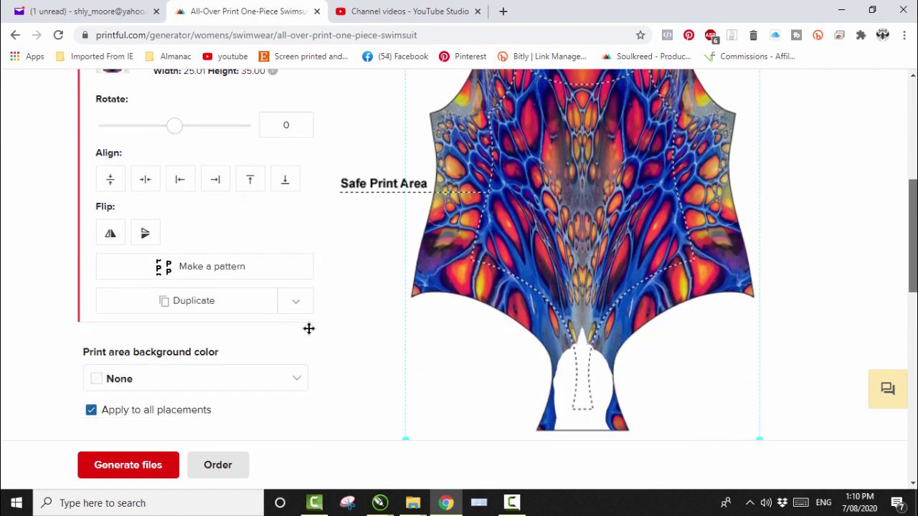
scroll(309, 328, down, 1)
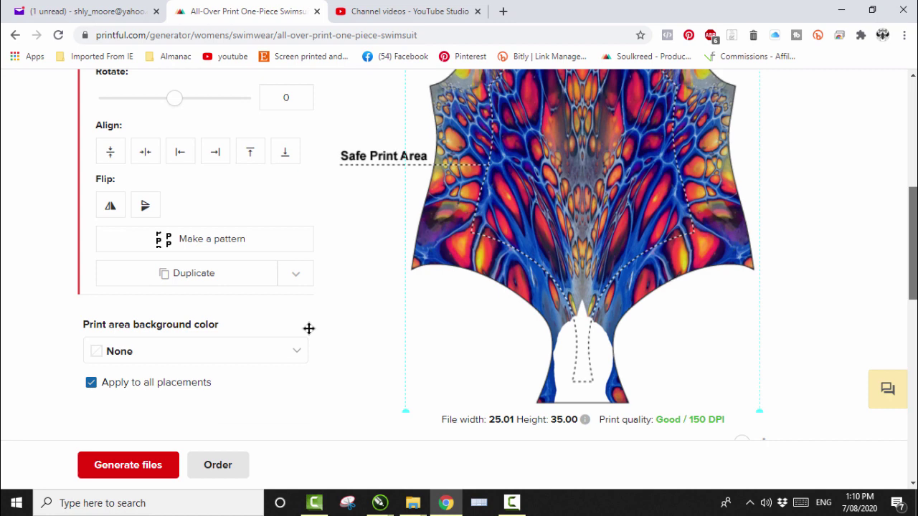
Try moving the artwork down on the front print area to reduce the white gap at the crotch.
scroll(308, 329, up, 3)
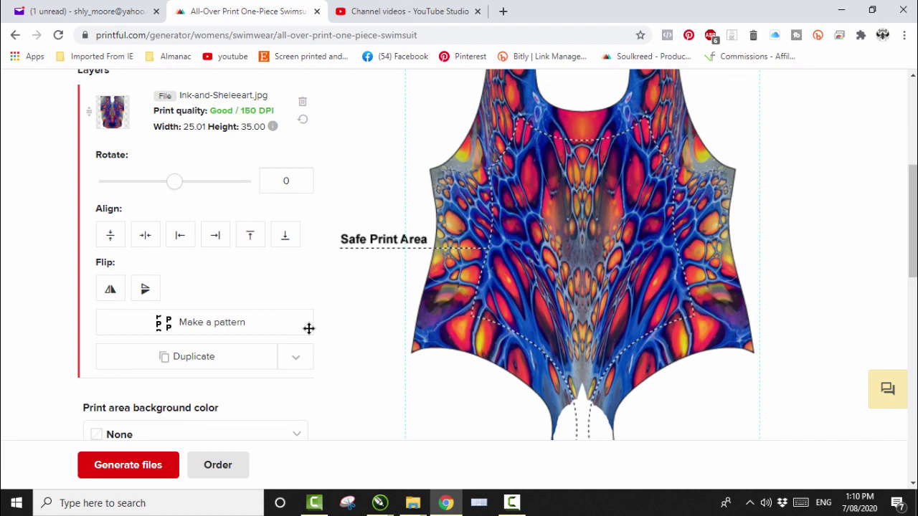
key(Down)
key(Down)
key(Down)
key(Down)
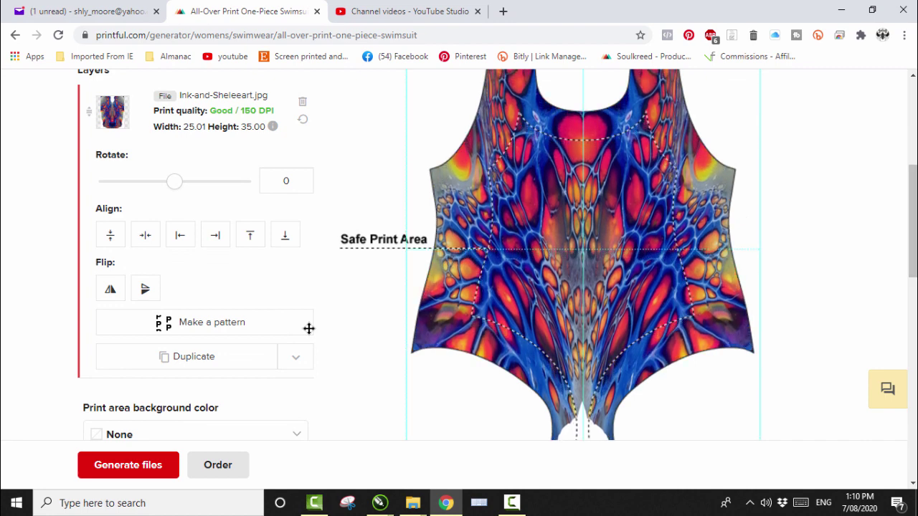
key(Down)
key(Down)
key(Down)
key(Down)
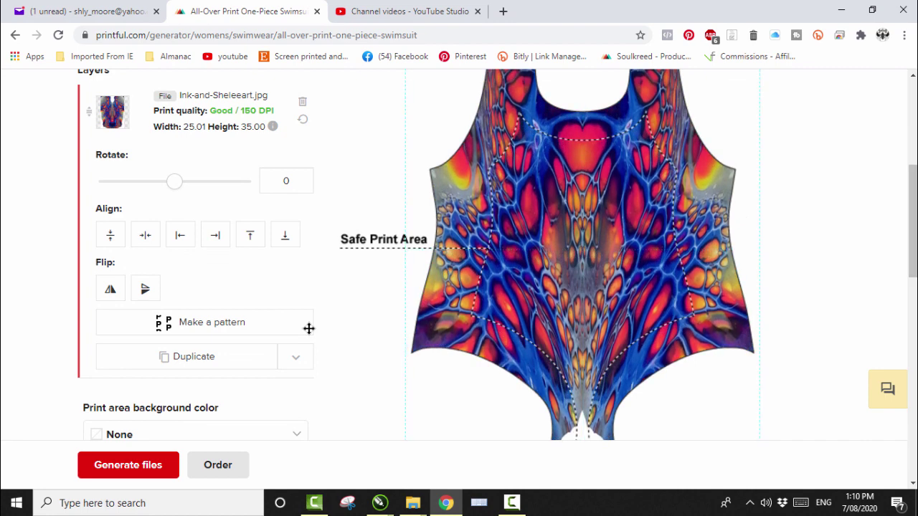
Delete the artwork from both the front and back placements of the swimsuit.
scroll(308, 328, up, 3)
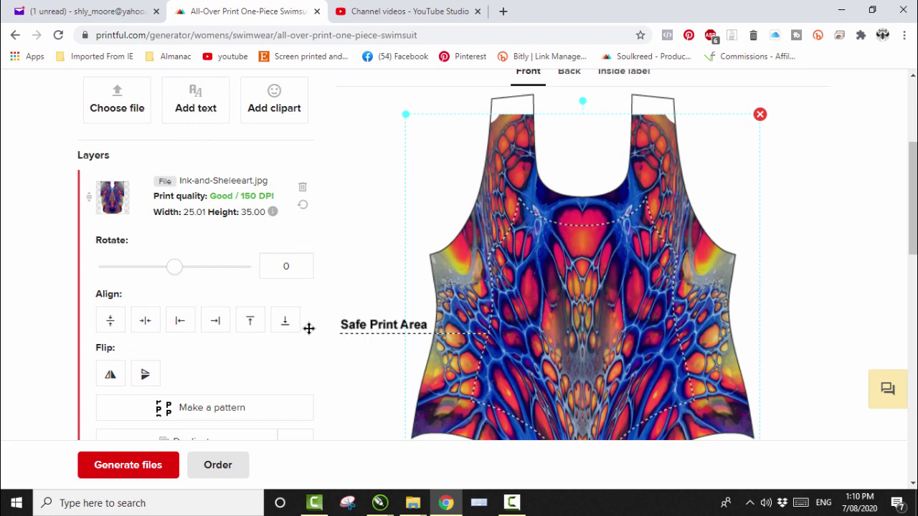
key(Delete)
scroll(309, 329, up, 2)
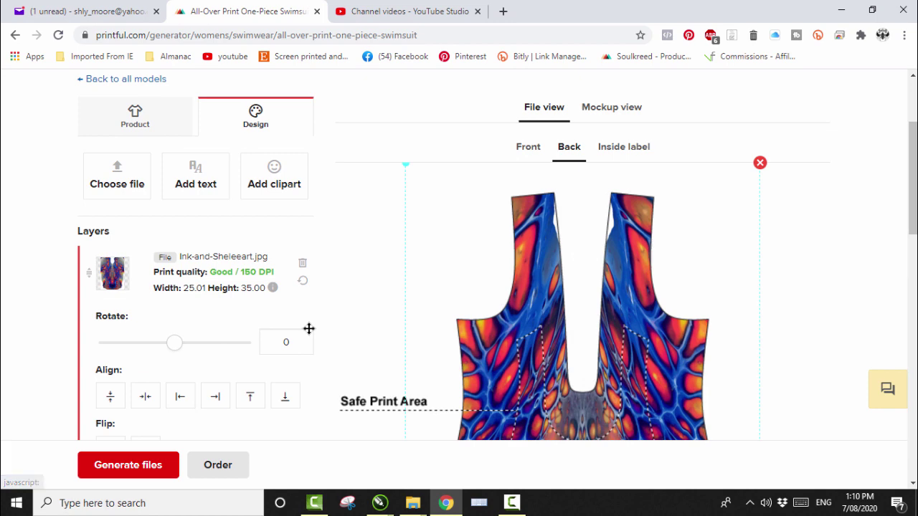
key(Delete)
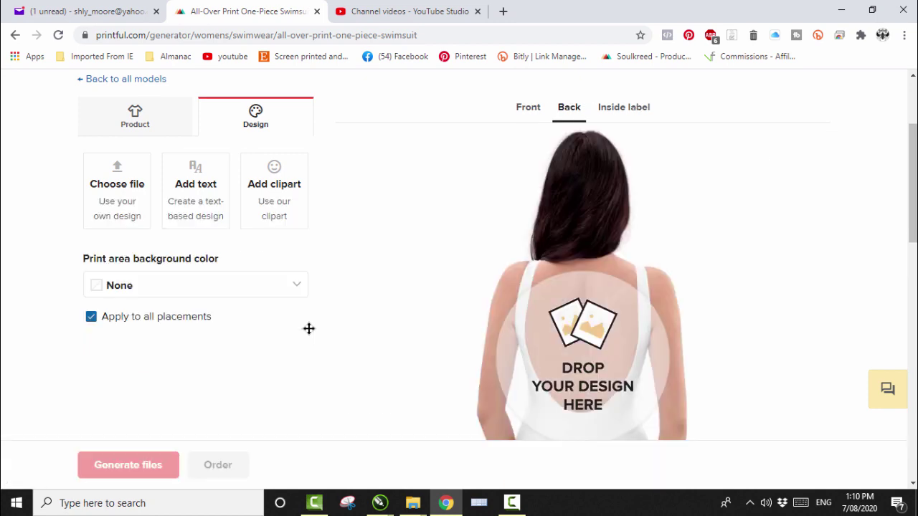
Switch to CorelDRAW and mirror the swimsuit artwork bitmap vertically.
key(super+3)
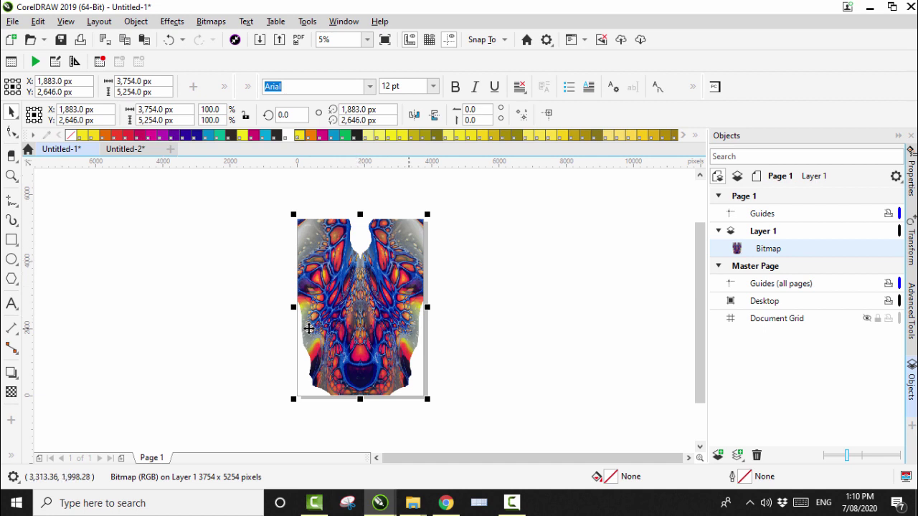
key(z)
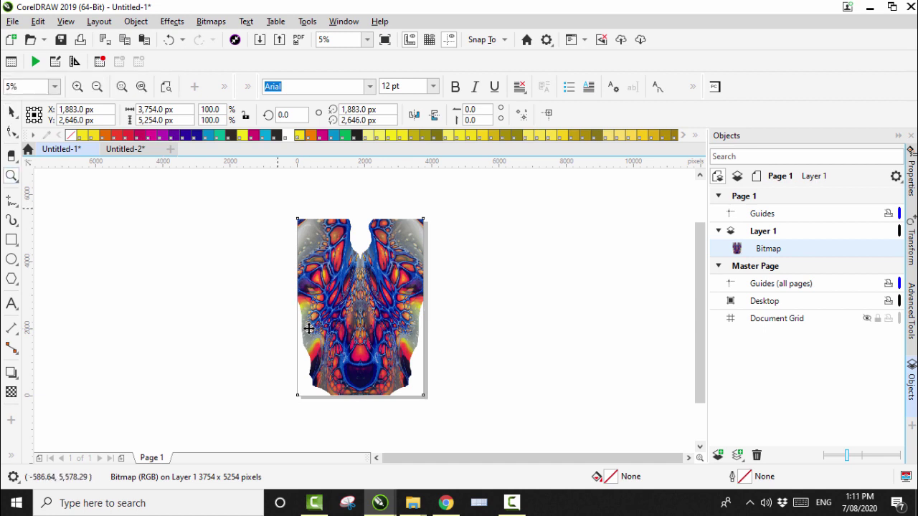
scroll(308, 328, up, 1)
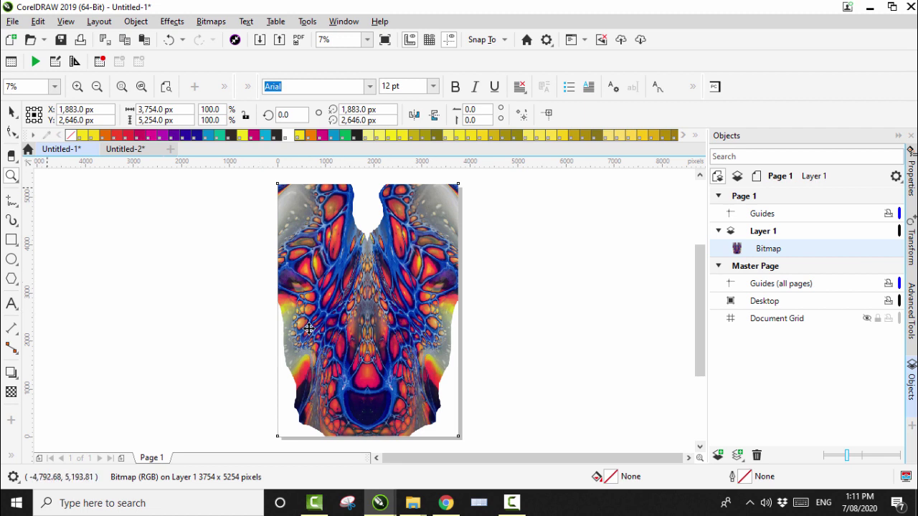
double_click(10, 113)
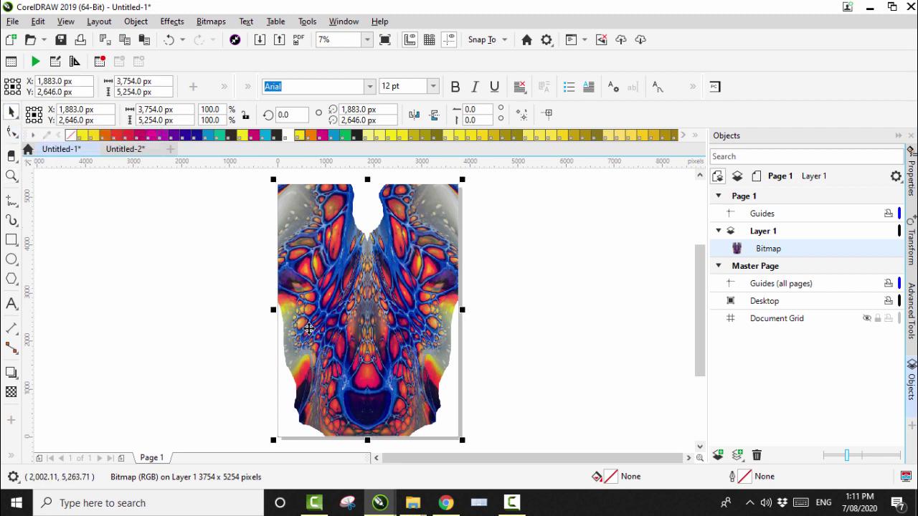
click(434, 115)
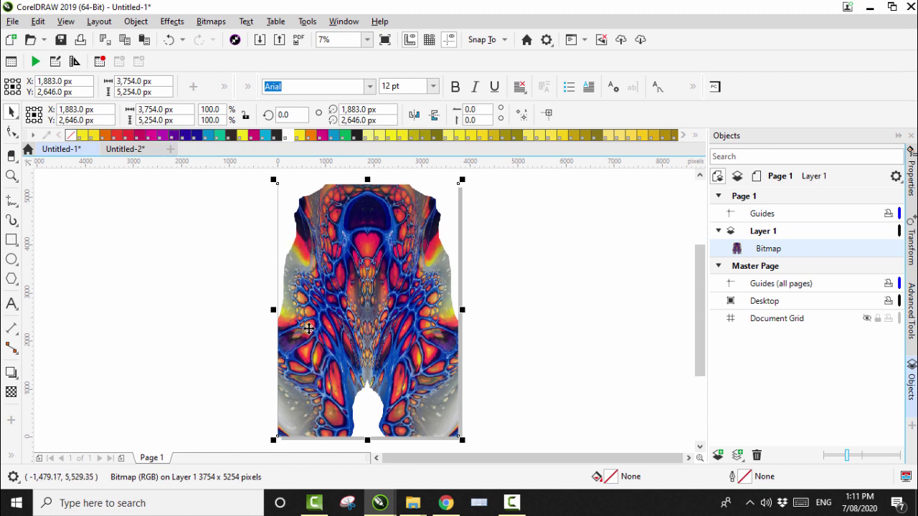
Open the Mesh Warp effect for the bitmap and set its gridlines to 6.
key(Return)
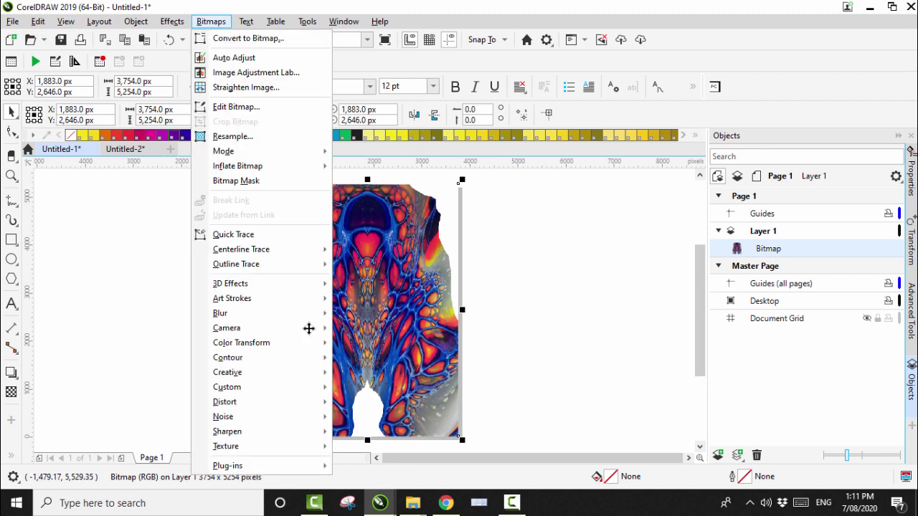
key(Down)
key(Down)
key(Down)
key(Down)
key(Down)
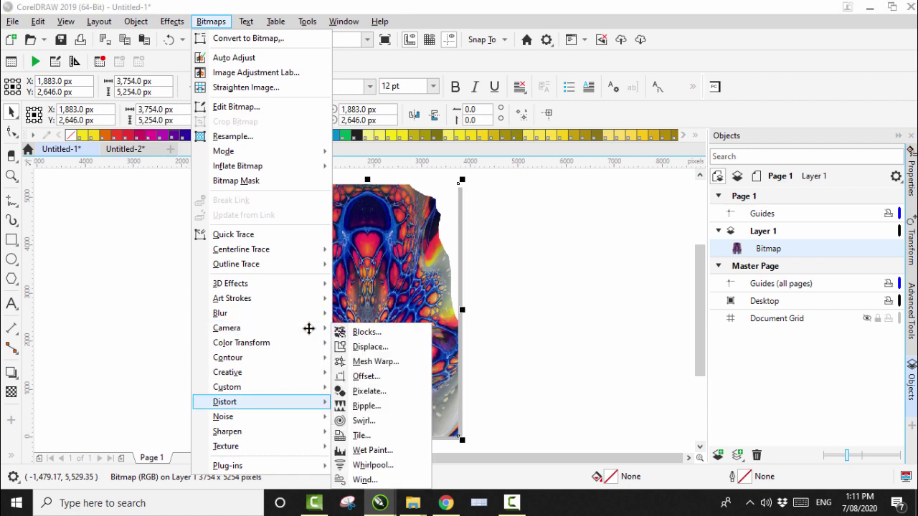
key(Up)
key(Up)
key(Up)
key(Up)
key(Escape)
key(Escape)
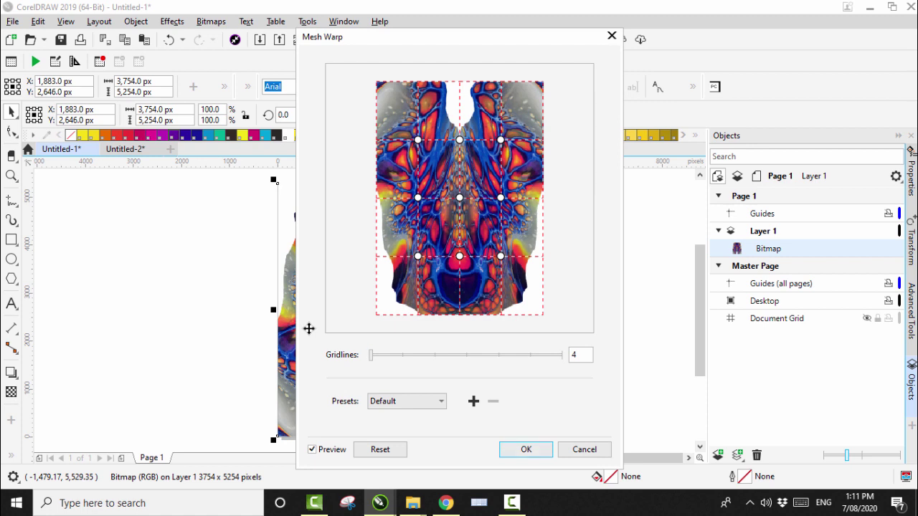
key(Tab)
key(Up)
key(Up)
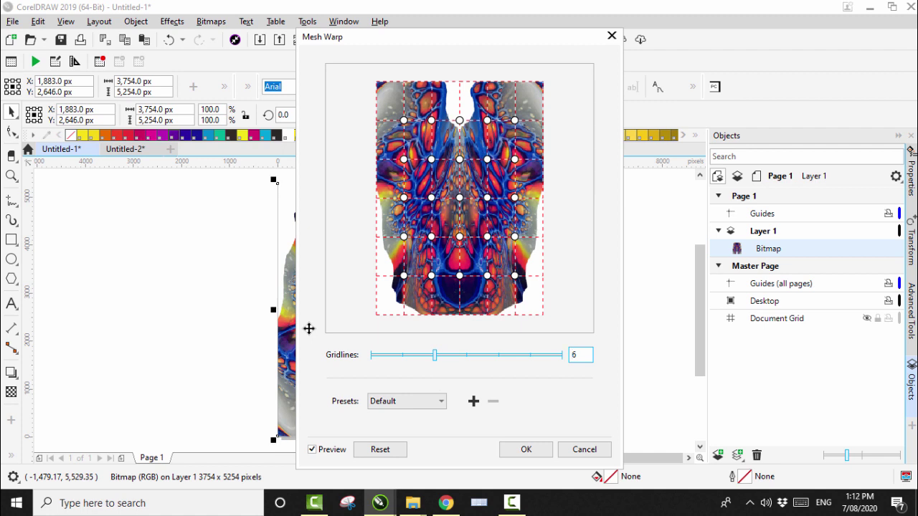
Pull the mesh nodes around the white notch toward the image edge to shrink it, apply the warp and deselect the bitmap.
drag(459, 120, 459, 105)
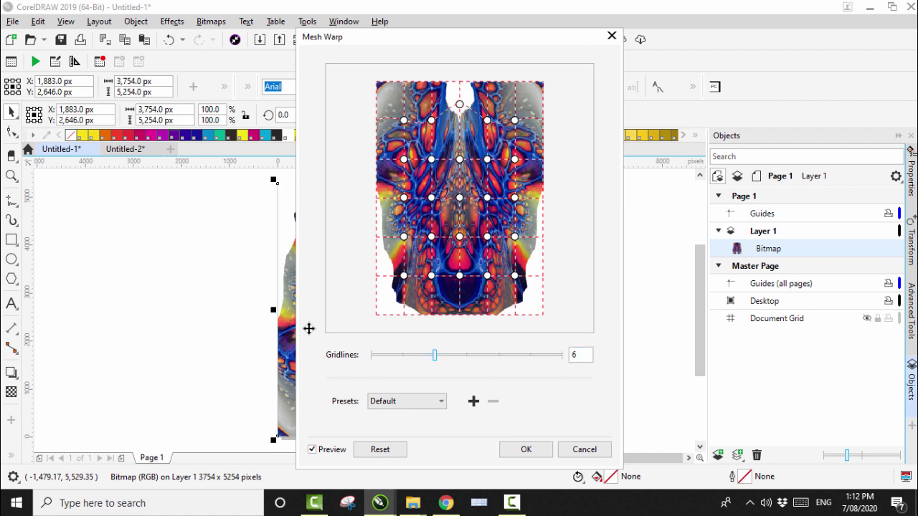
drag(431, 119, 460, 92)
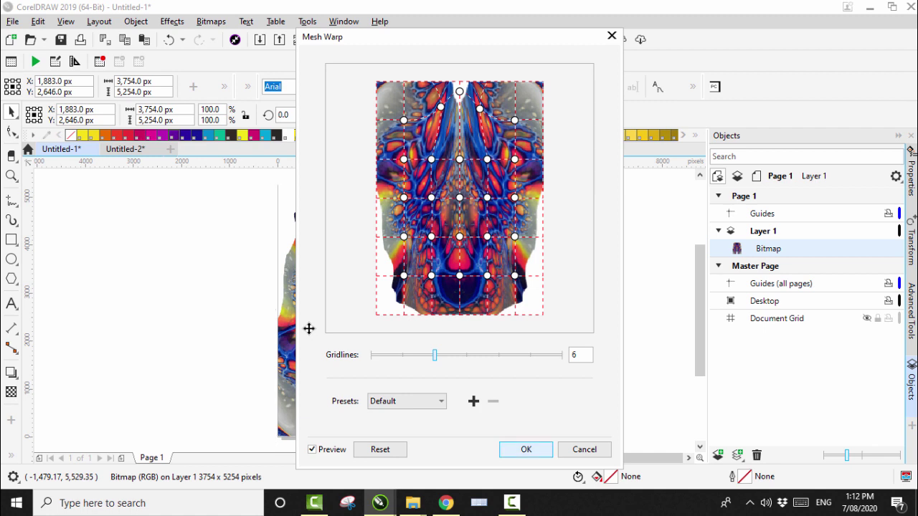
key(Return)
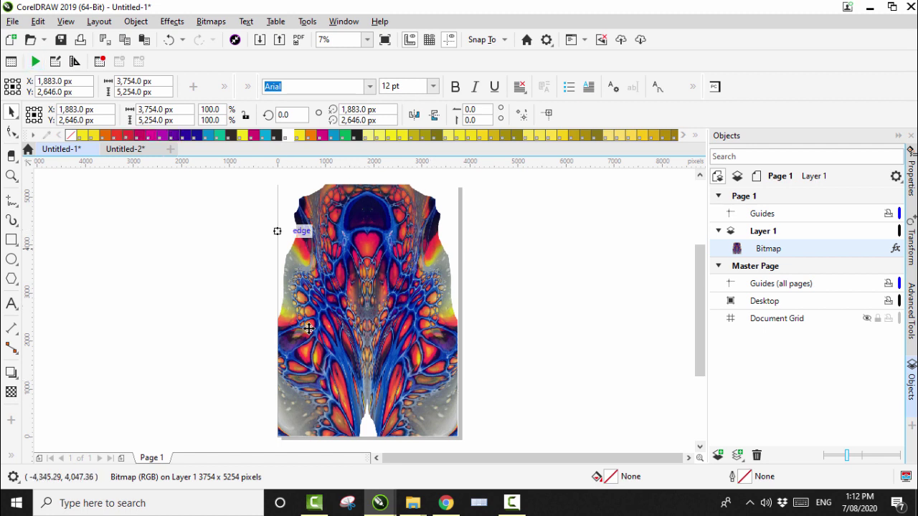
key(Escape)
Export the artwork as a JPEG over the existing Ink and Sheleeart file, using RGB Color (24-bit) and High quality at 80%.
key(alt+f)
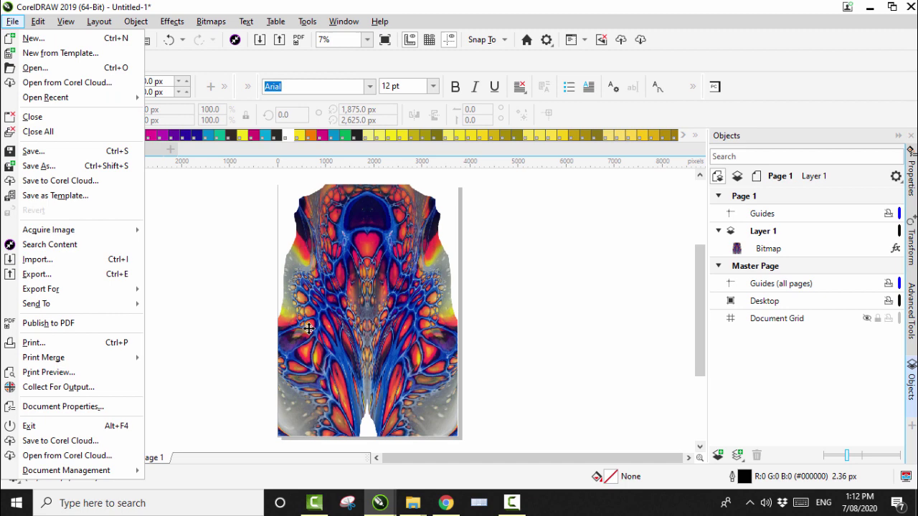
key(e)
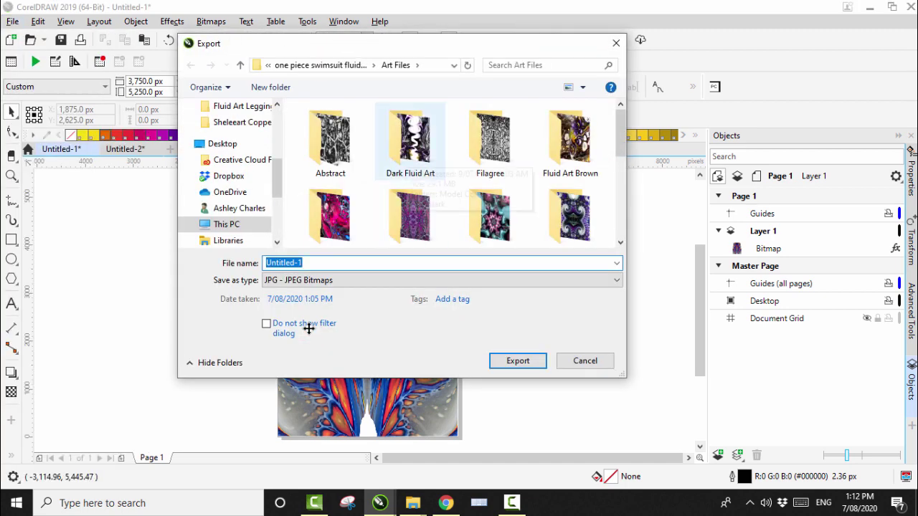
scroll(410, 144, down, 5)
scroll(309, 329, up, 2)
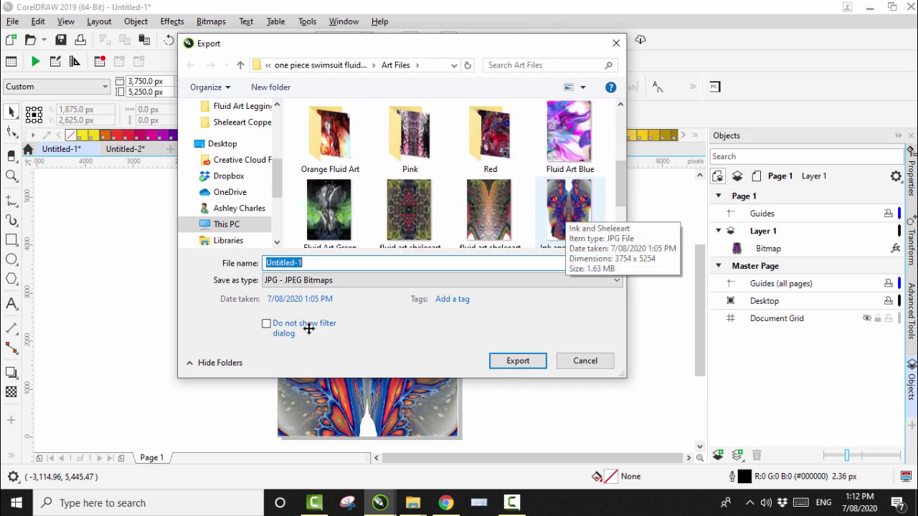
click(570, 209)
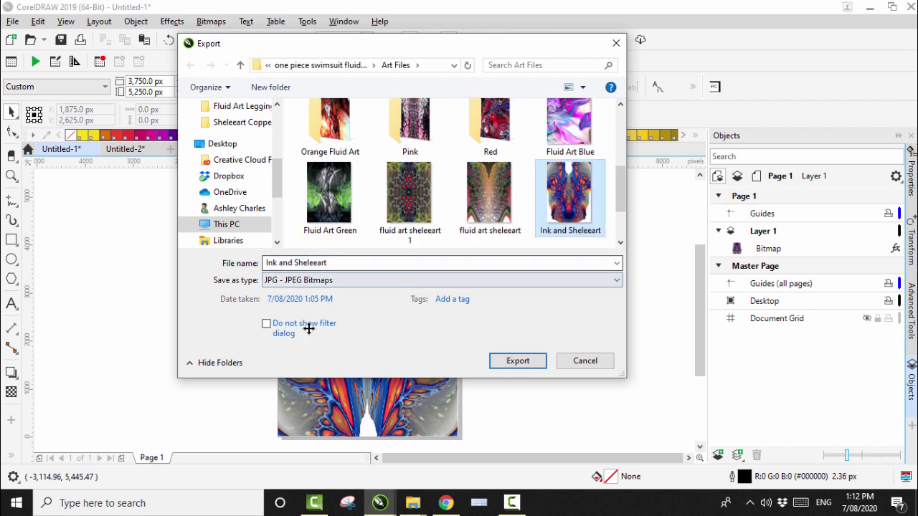
key(Tab)
key(Return)
key(Left)
key(Left)
key(Return)
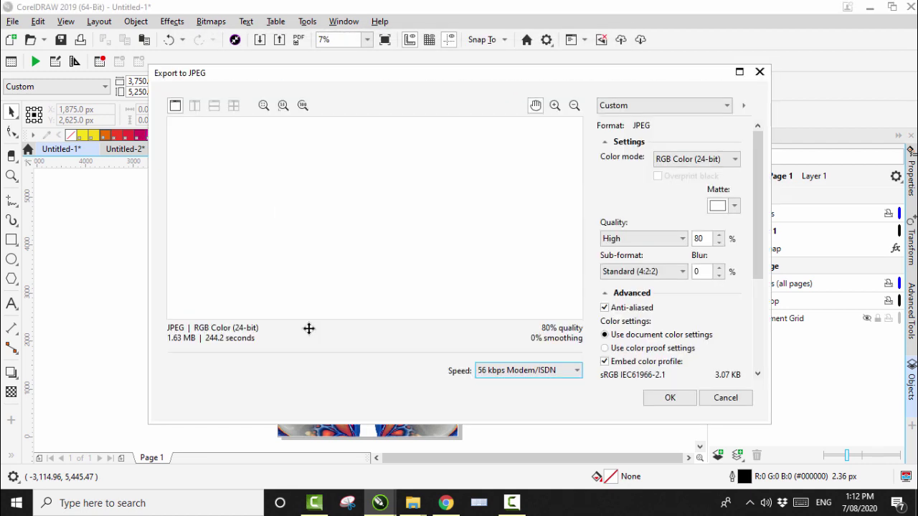
key(Return)
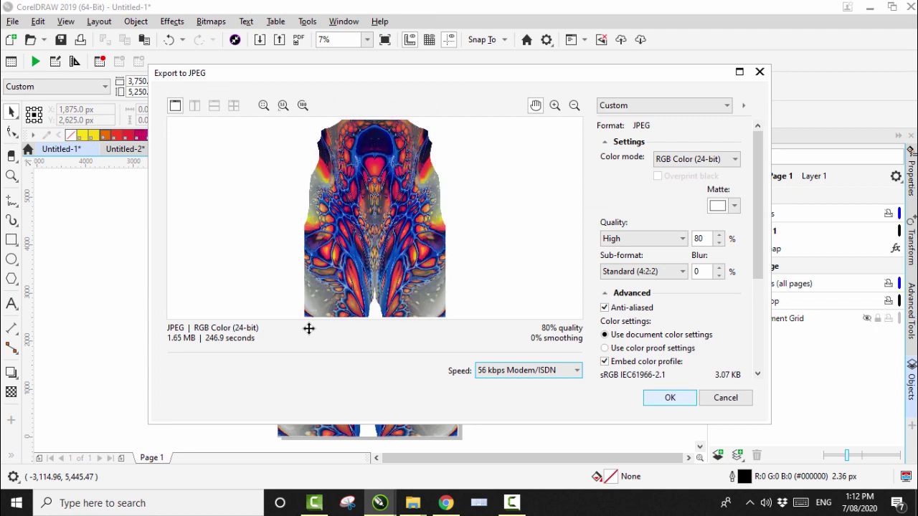
Switch back to Printful in the browser and delete Ink-and-Sheleeart.jpg from the store's file library.
key(alt+Tab)
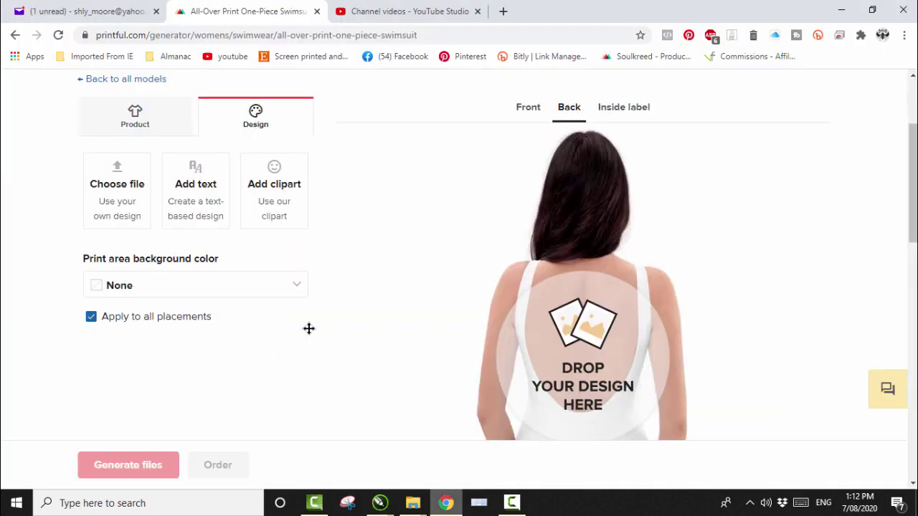
scroll(309, 328, up, 2)
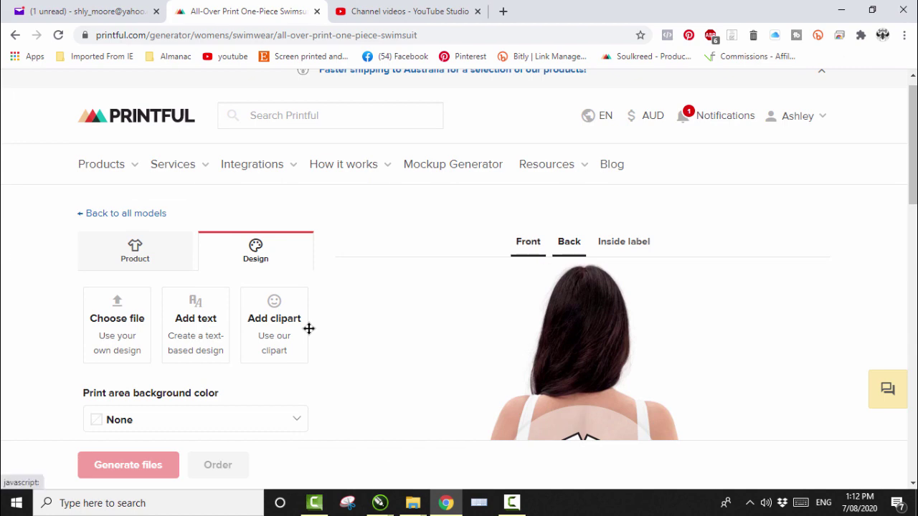
click(308, 328)
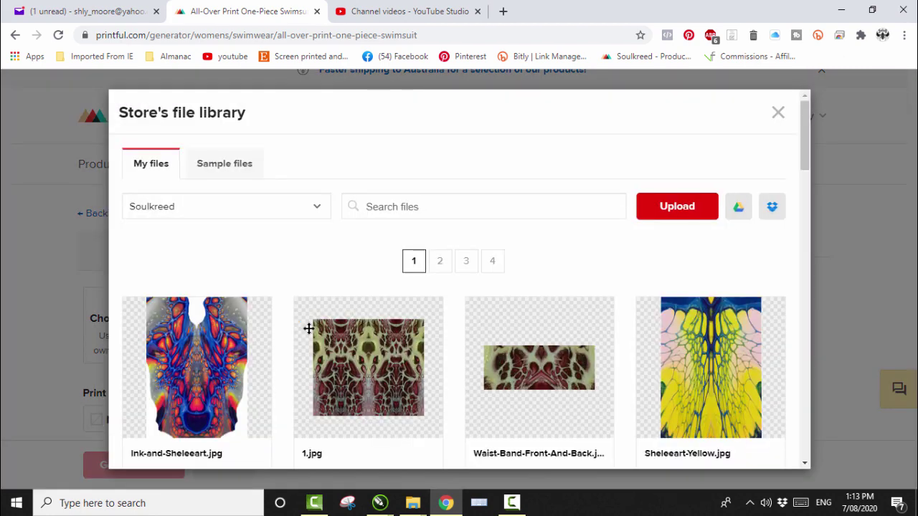
click(256, 310)
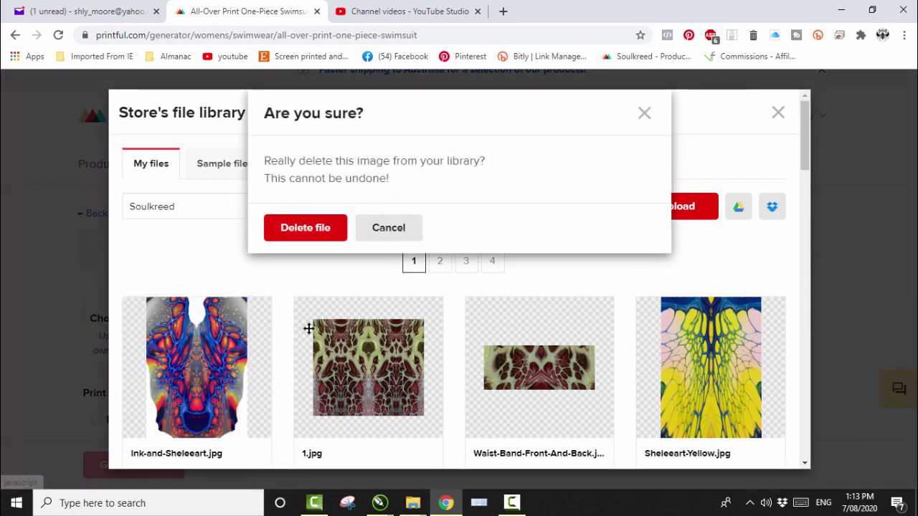
click(305, 227)
Upload the reworked Ink and Sheleeart image from the Art Files folder and place it on the swimsuit's front.
click(677, 206)
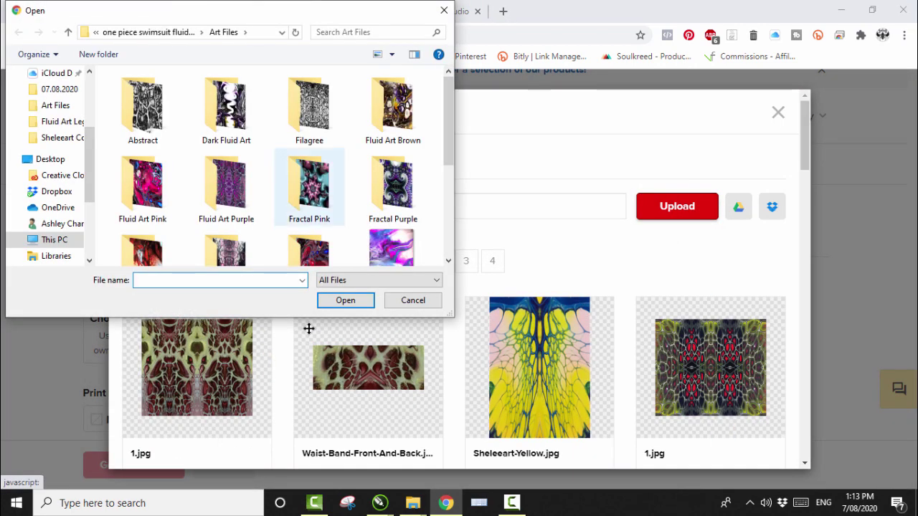
scroll(272, 165, down, 3)
click(392, 136)
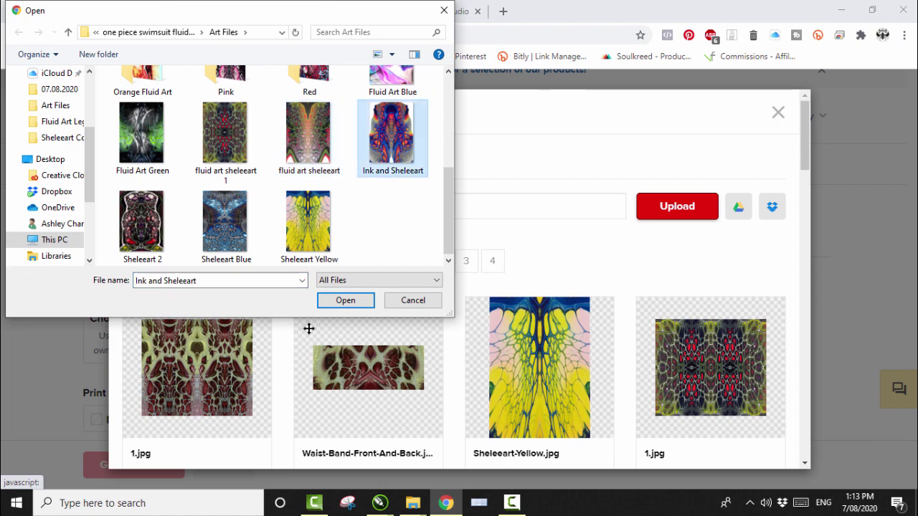
key(Return)
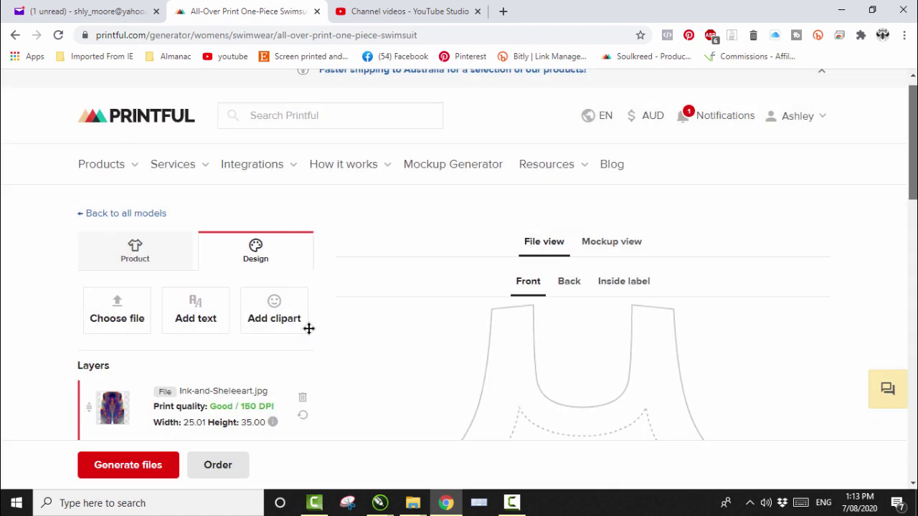
Examine how the artwork covers the front print area, from the straps down to the crotch edge.
scroll(308, 328, down, 3)
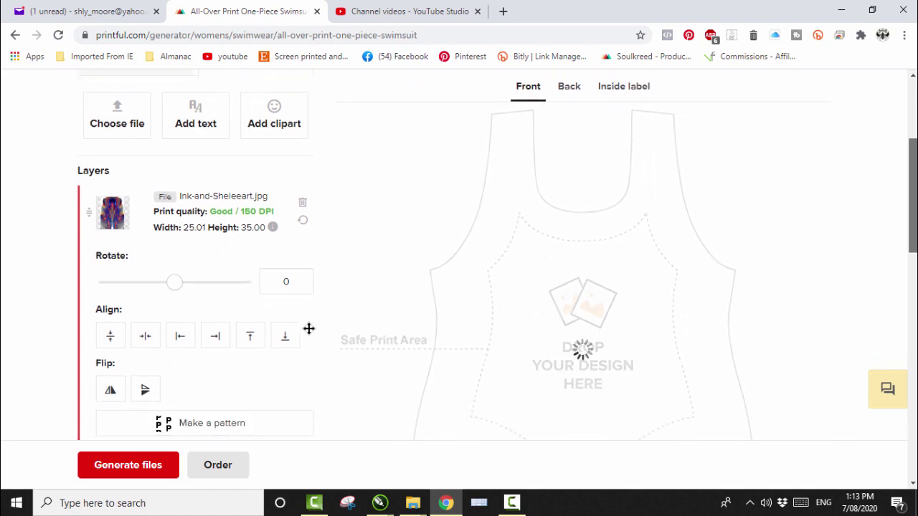
scroll(308, 329, down, 4)
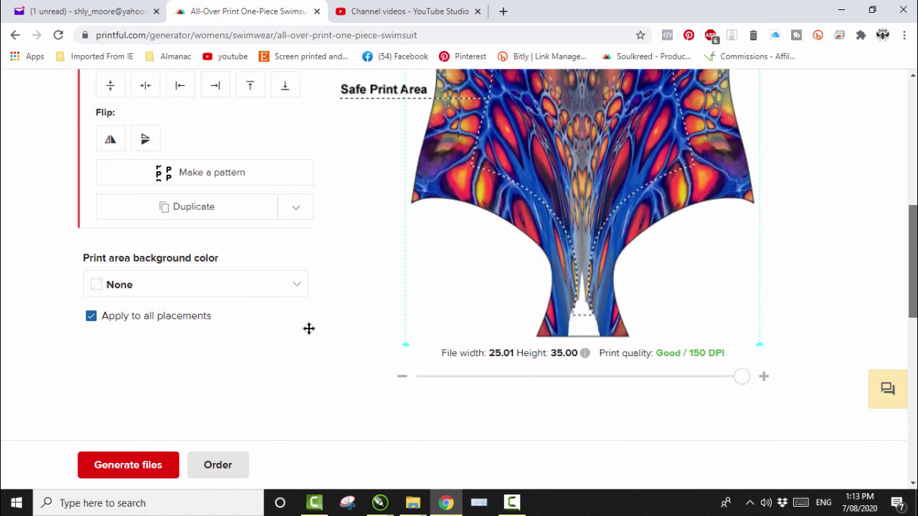
scroll(308, 328, up, 1)
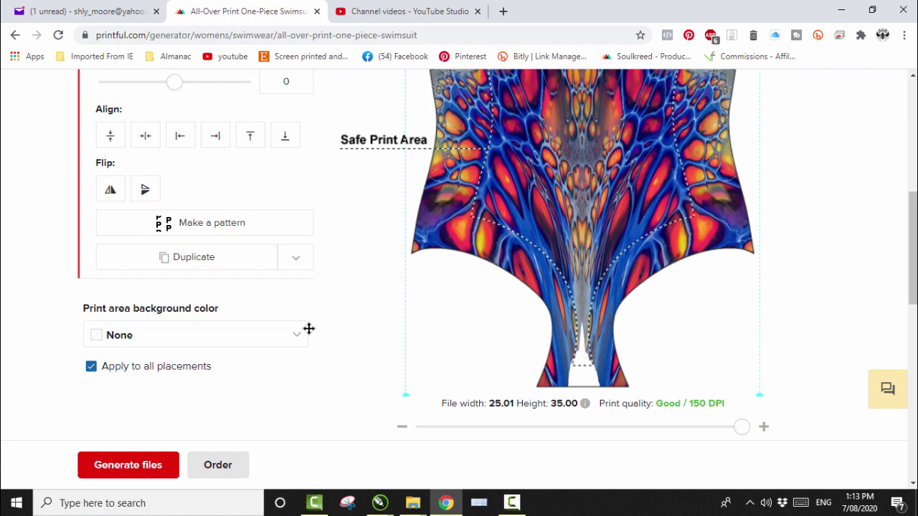
scroll(308, 328, up, 3)
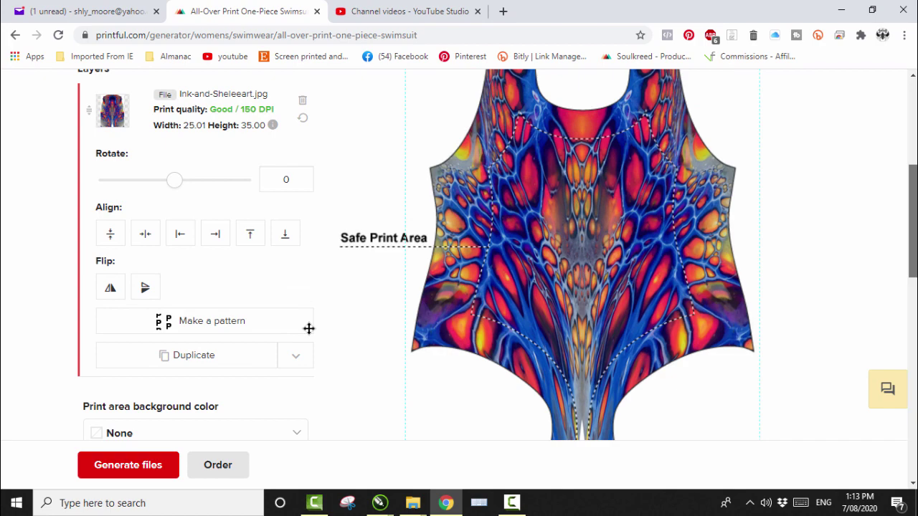
scroll(308, 329, up, 1)
scroll(309, 328, down, 4)
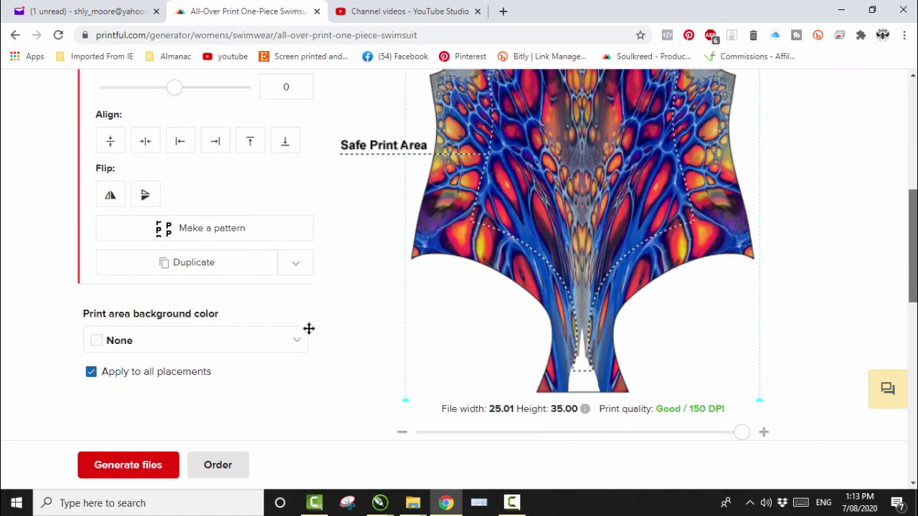
scroll(308, 328, up, 4)
scroll(308, 328, up, 3)
scroll(309, 328, down, 3)
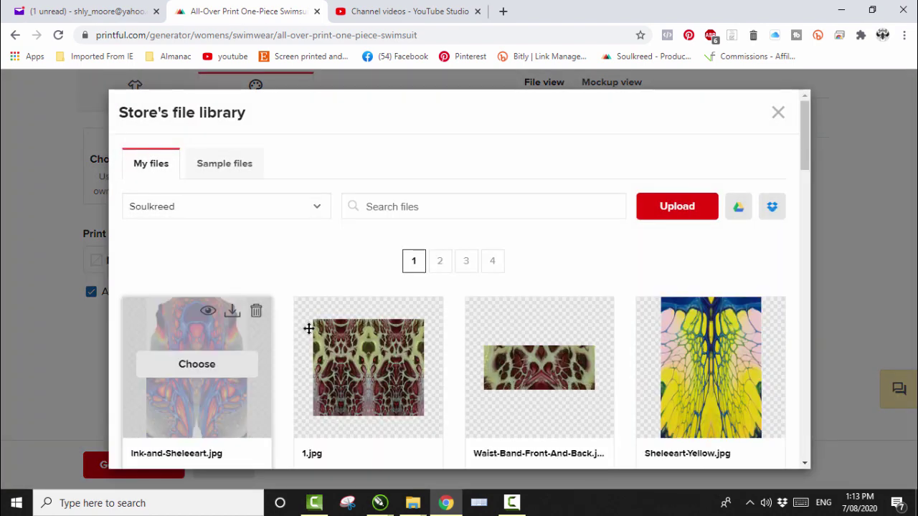
Place Ink-and-Sheleeart.jpg on the swimsuit's back and logo.jpg from the file library's page 4 on the inside label.
click(196, 363)
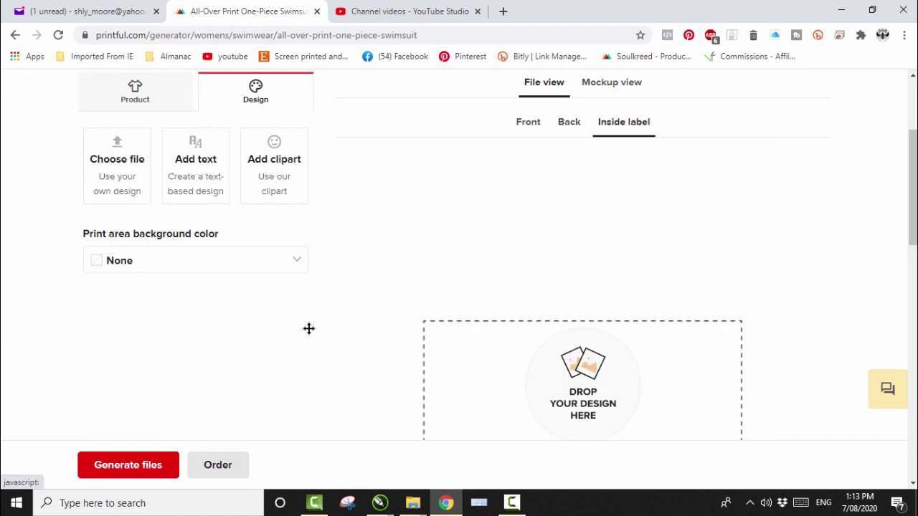
click(117, 165)
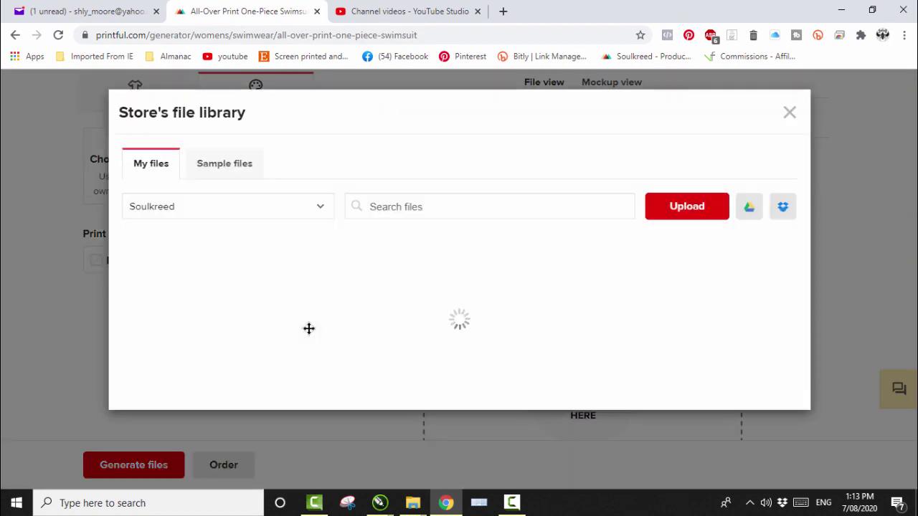
click(492, 260)
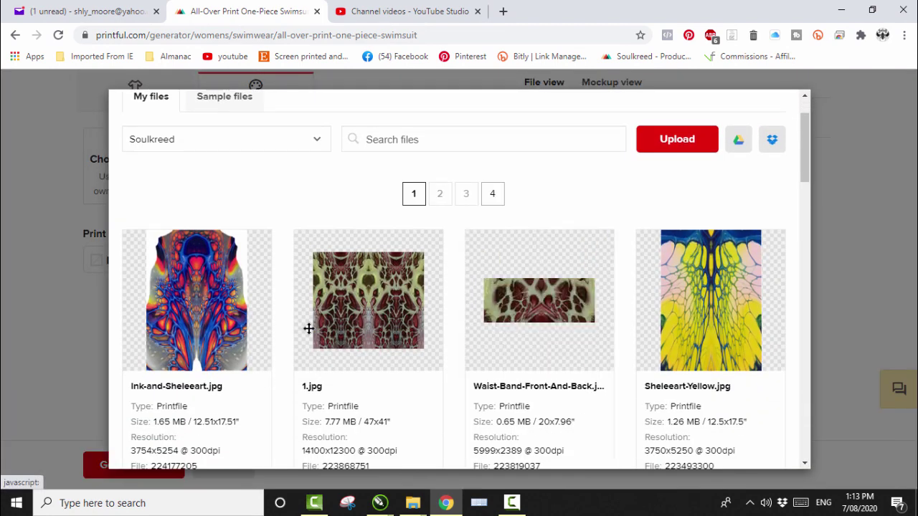
scroll(309, 328, down, 3)
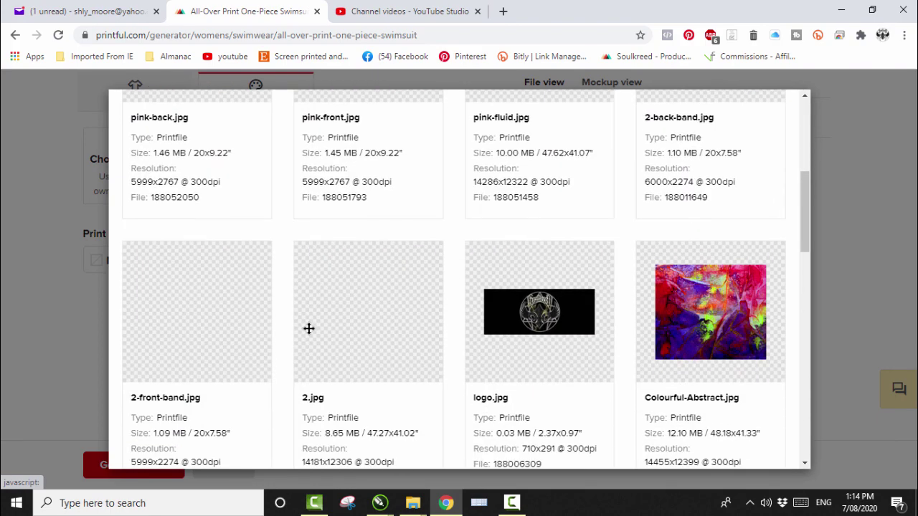
click(538, 239)
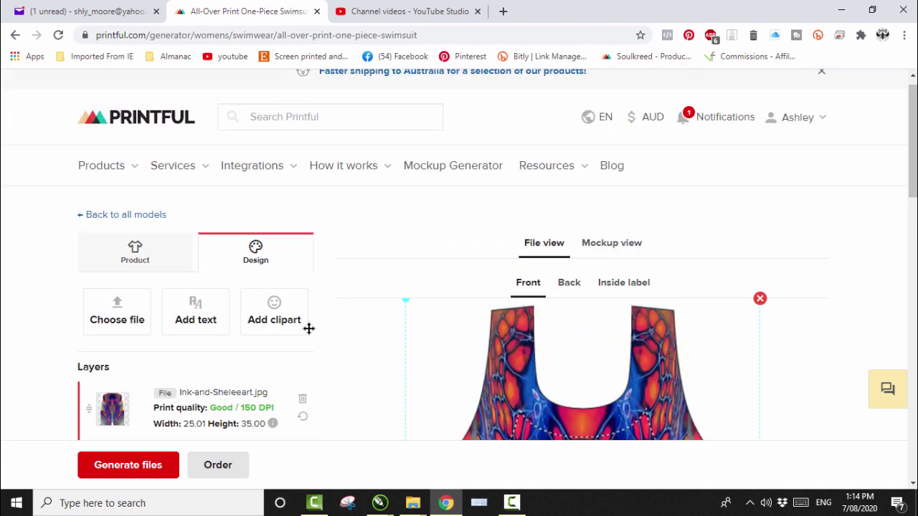
Show the swimsuit as a mockup and examine the print from the front, the sides and the back.
scroll(308, 329, down, 2)
scroll(308, 329, up, 1)
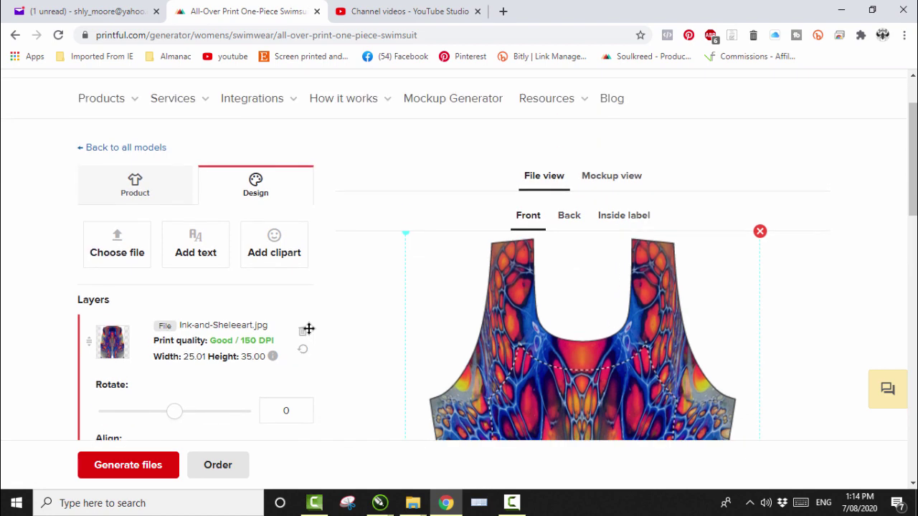
scroll(309, 328, down, 1)
scroll(308, 329, up, 1)
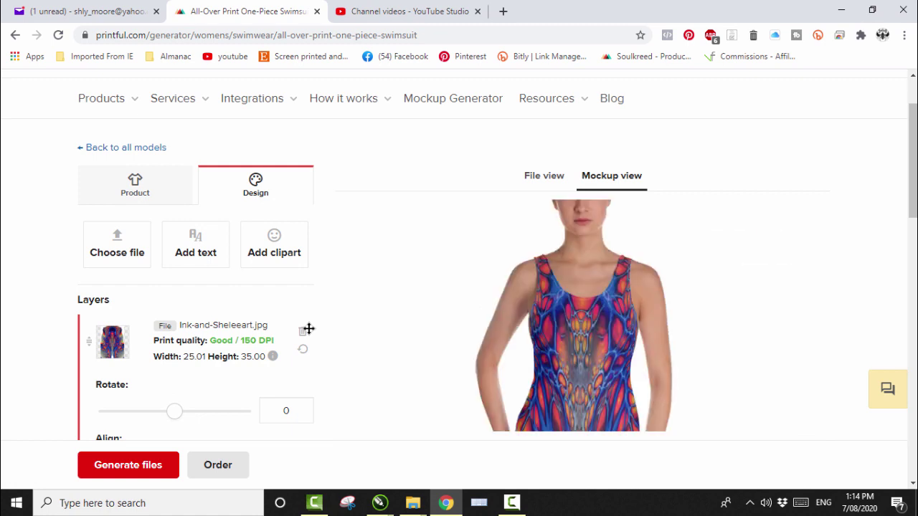
scroll(308, 328, down, 2)
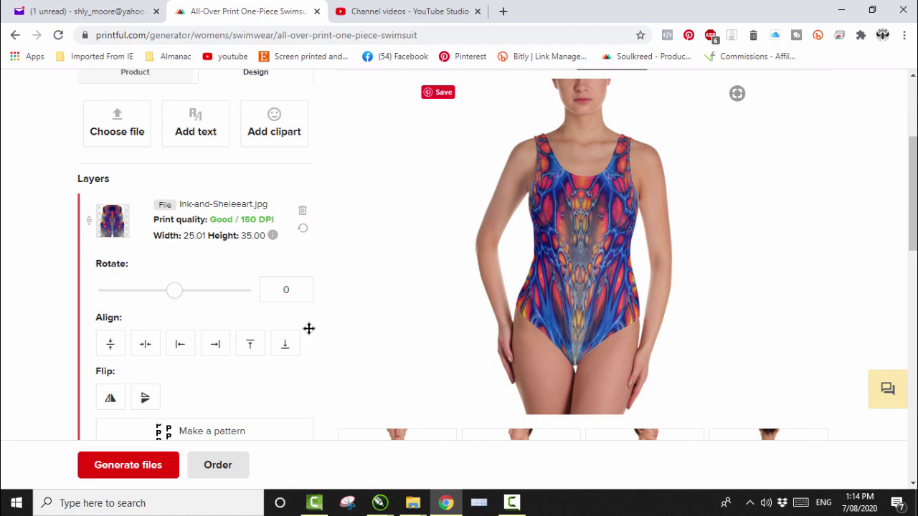
scroll(309, 329, up, 2)
scroll(308, 329, down, 4)
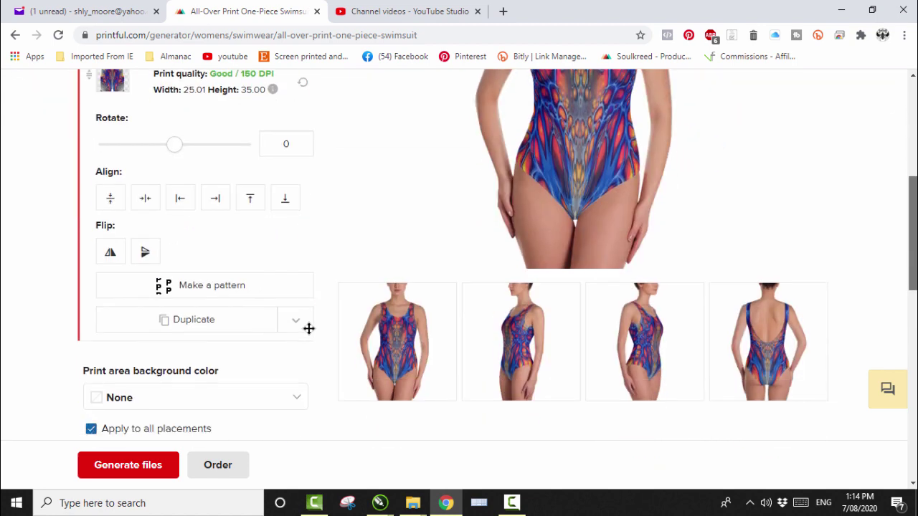
scroll(309, 328, down, 1)
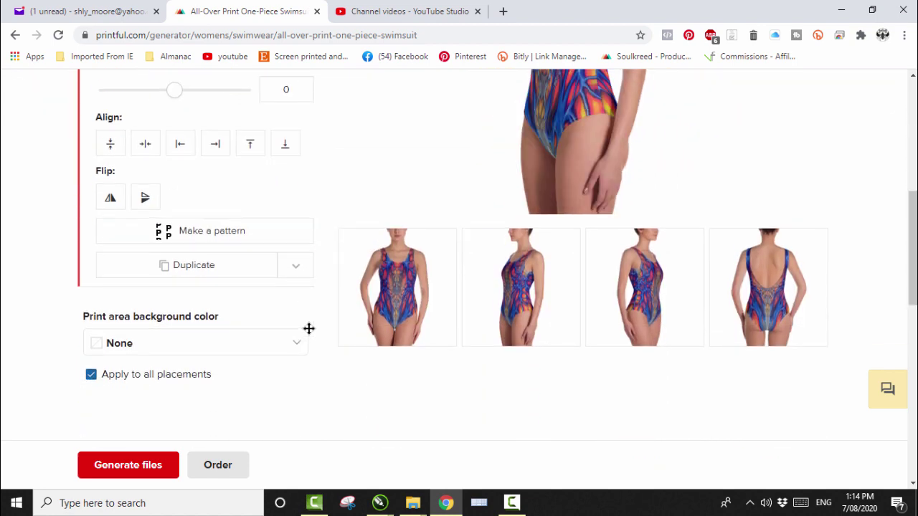
scroll(308, 328, up, 3)
scroll(308, 328, down, 1)
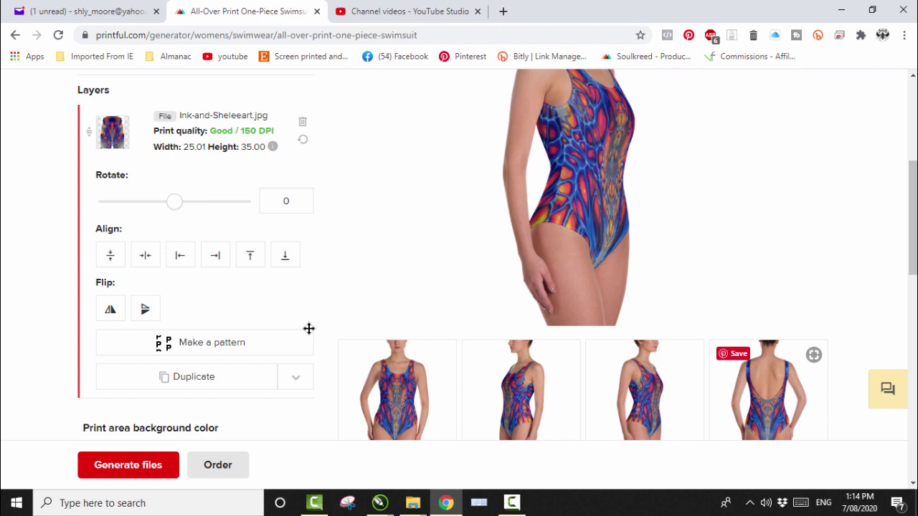
scroll(308, 328, down, 1)
scroll(309, 328, up, 1)
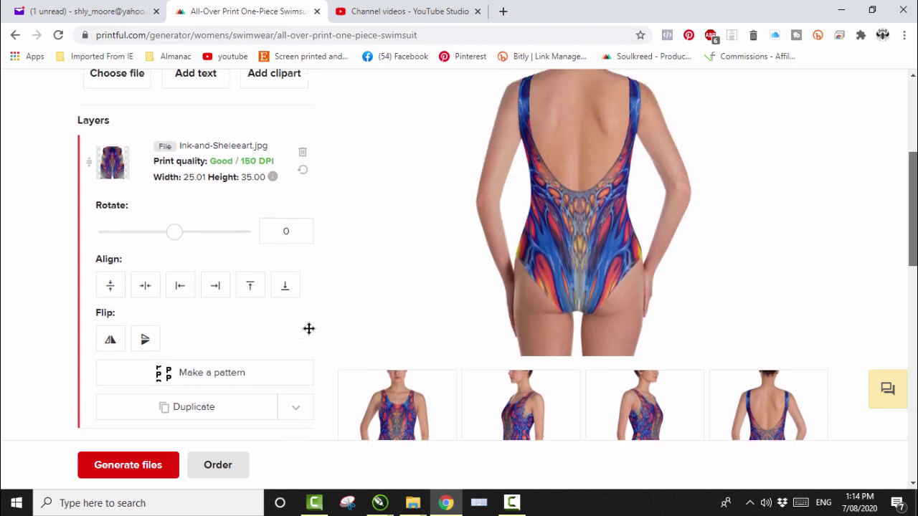
scroll(308, 329, up, 1)
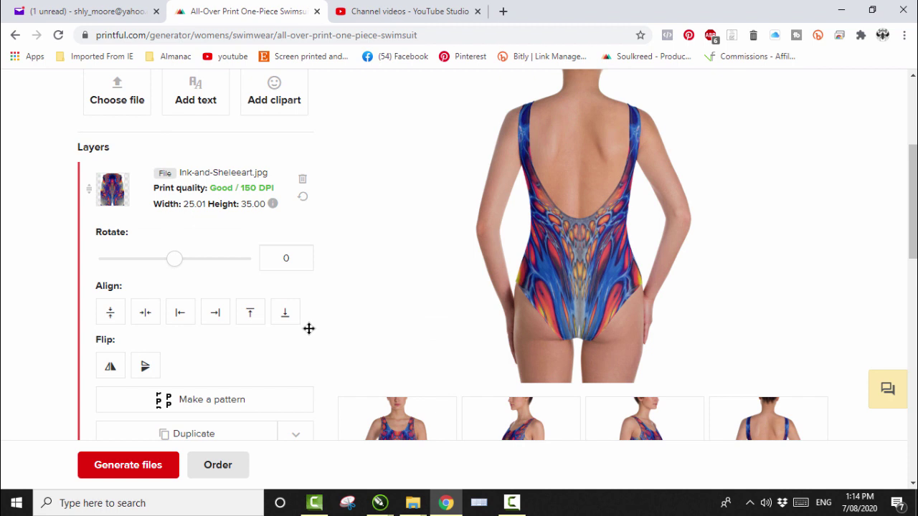
Return to the back print file and flip its artwork vertically.
scroll(308, 329, up, 3)
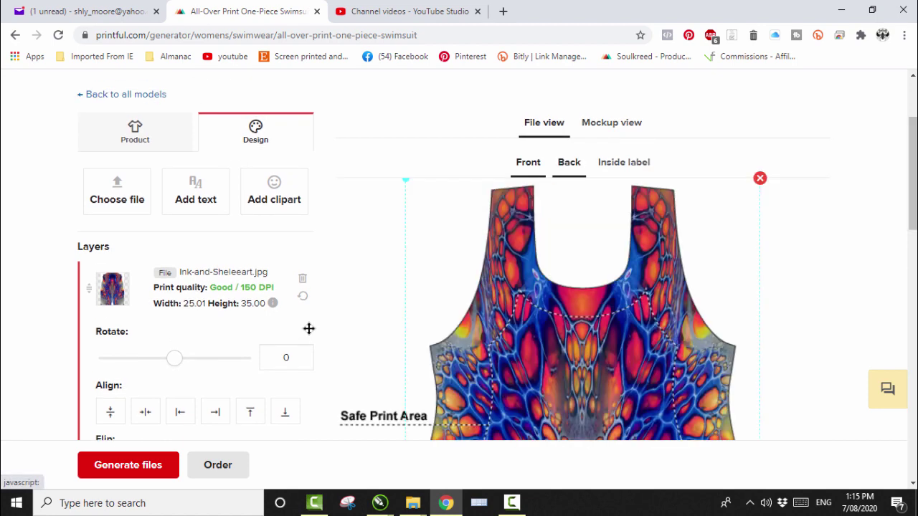
scroll(308, 329, down, 2)
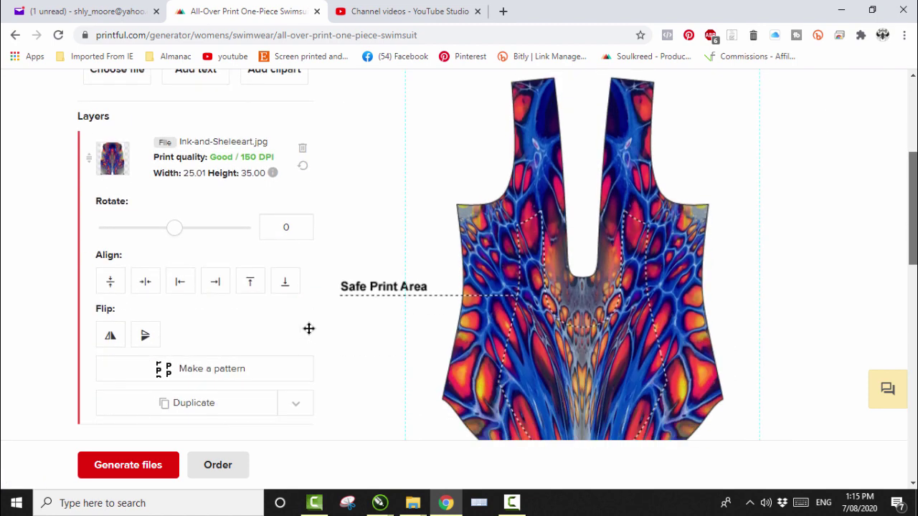
key(Return)
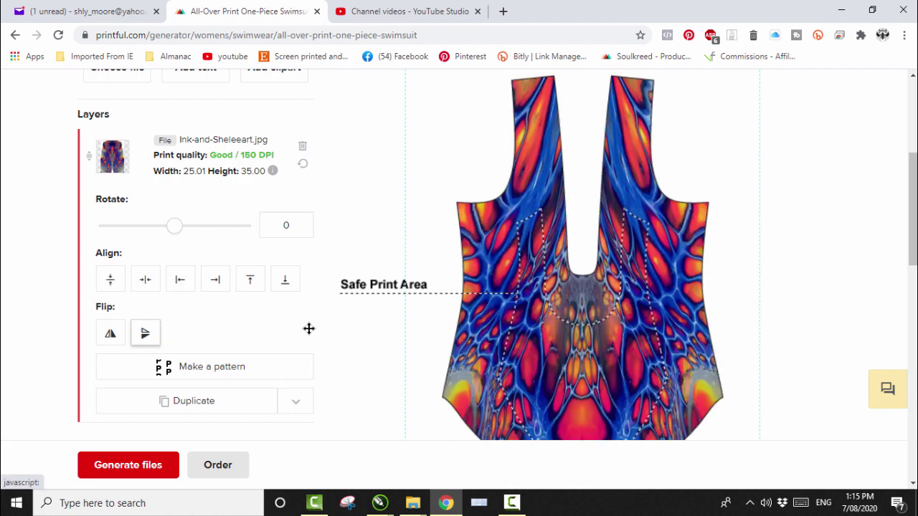
scroll(308, 328, down, 2)
scroll(309, 328, up, 2)
scroll(308, 328, up, 1)
scroll(309, 329, down, 1)
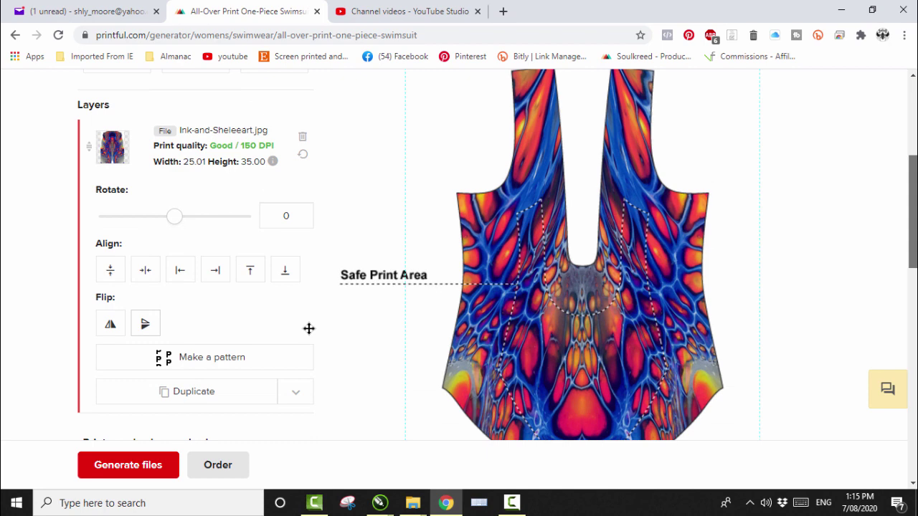
Regenerate the mockup and compare the swimsuit's front, side and flipped back views.
scroll(308, 328, up, 2)
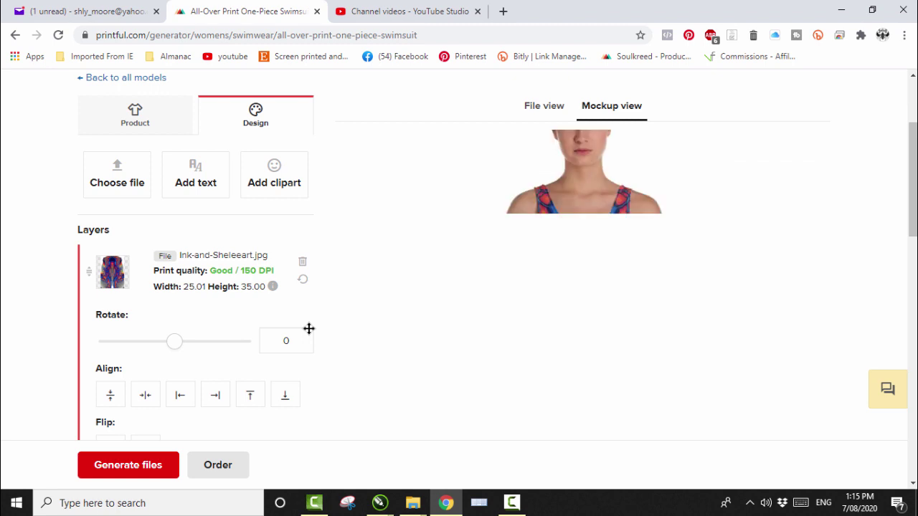
scroll(309, 328, down, 1)
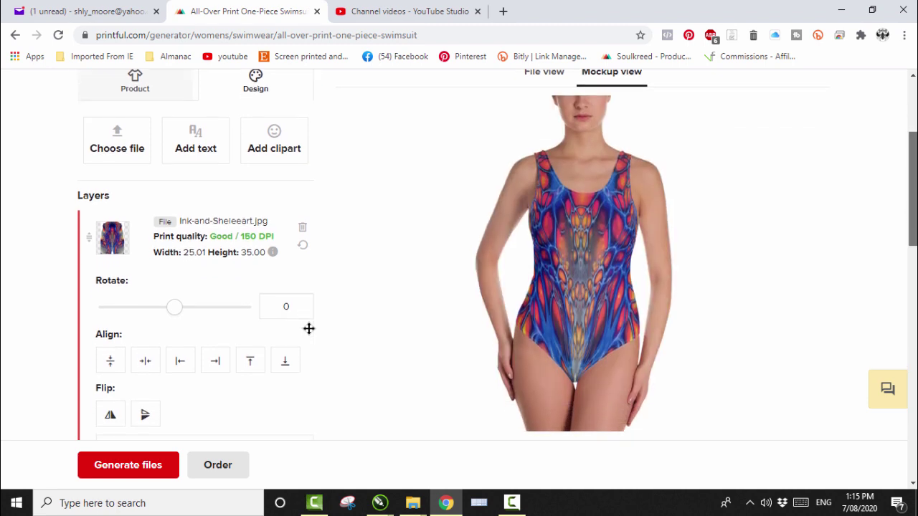
scroll(308, 328, down, 3)
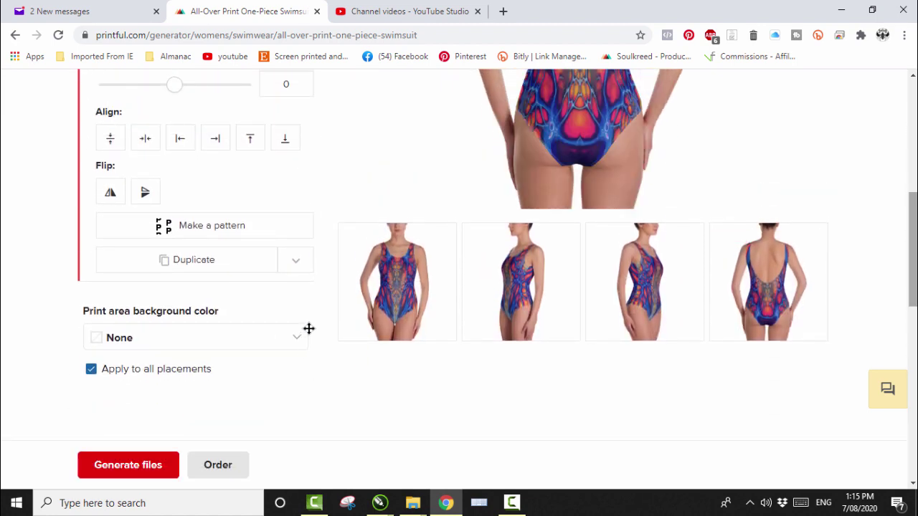
scroll(309, 329, up, 3)
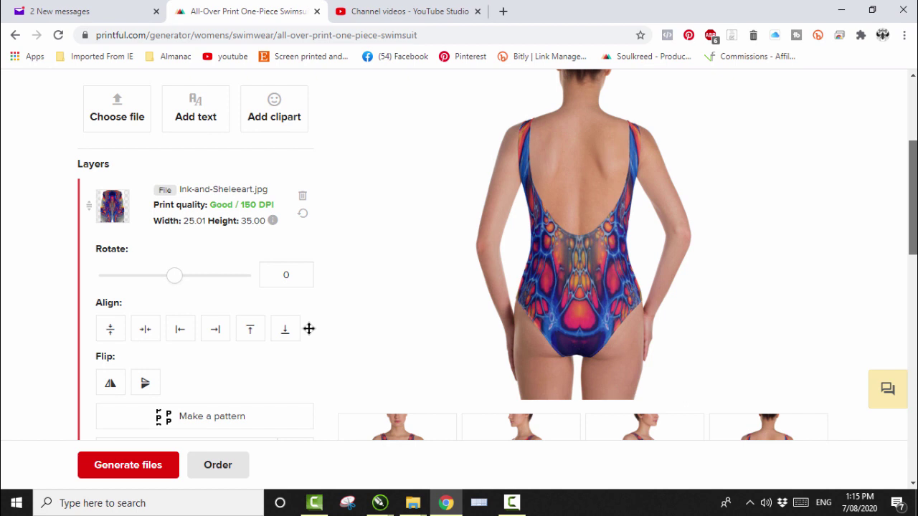
scroll(308, 328, down, 1)
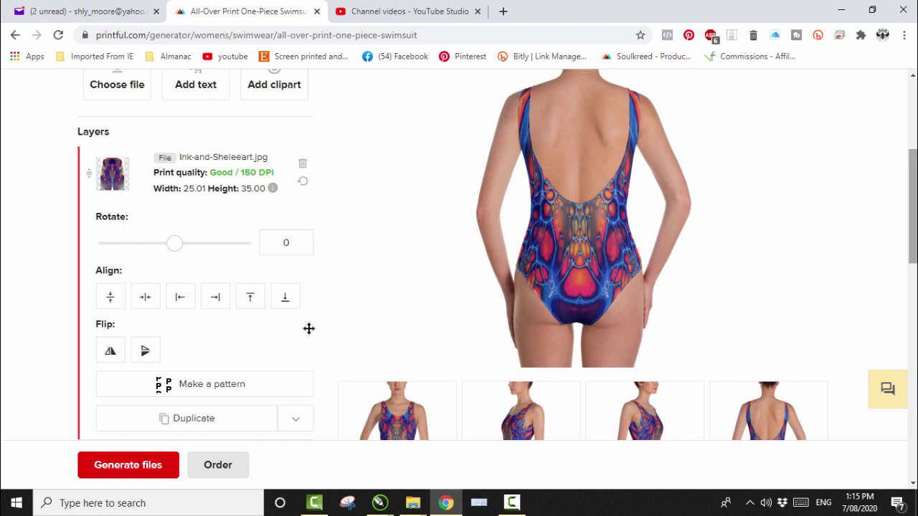
scroll(308, 328, down, 1)
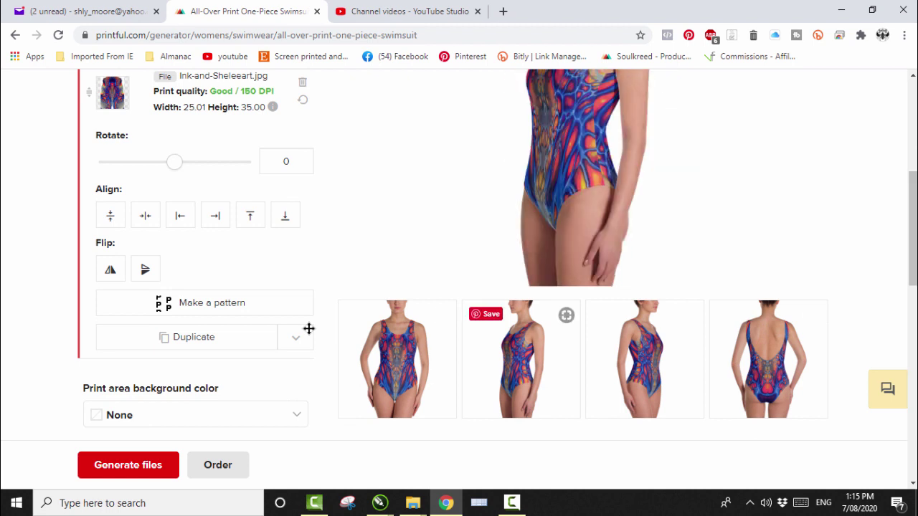
scroll(308, 329, up, 2)
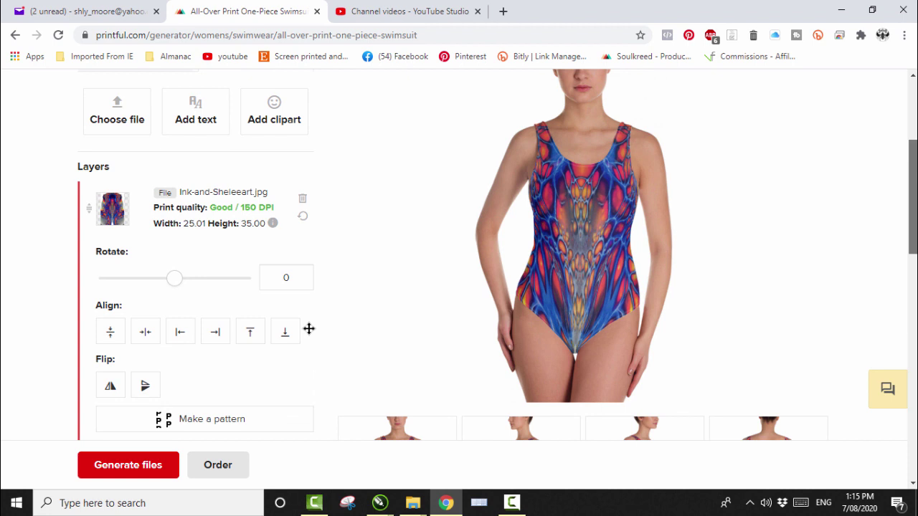
scroll(308, 329, down, 2)
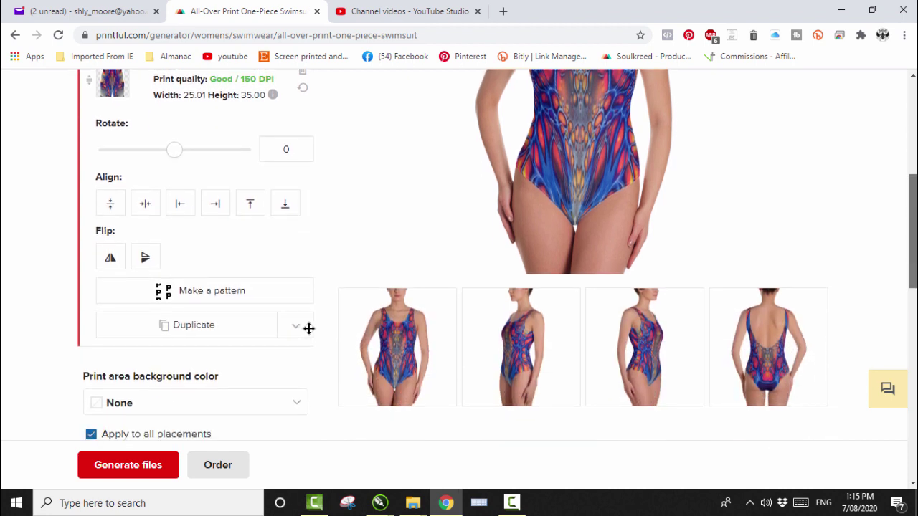
scroll(308, 328, up, 1)
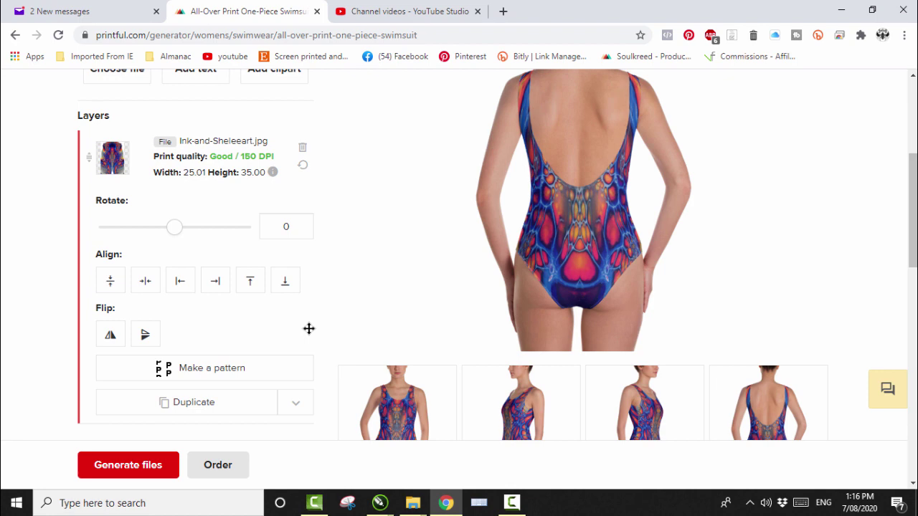
Reopen the swimsuit's back print file and flip Ink-and-Sheleeart.jpg vertically back to its original orientation.
scroll(308, 329, up, 3)
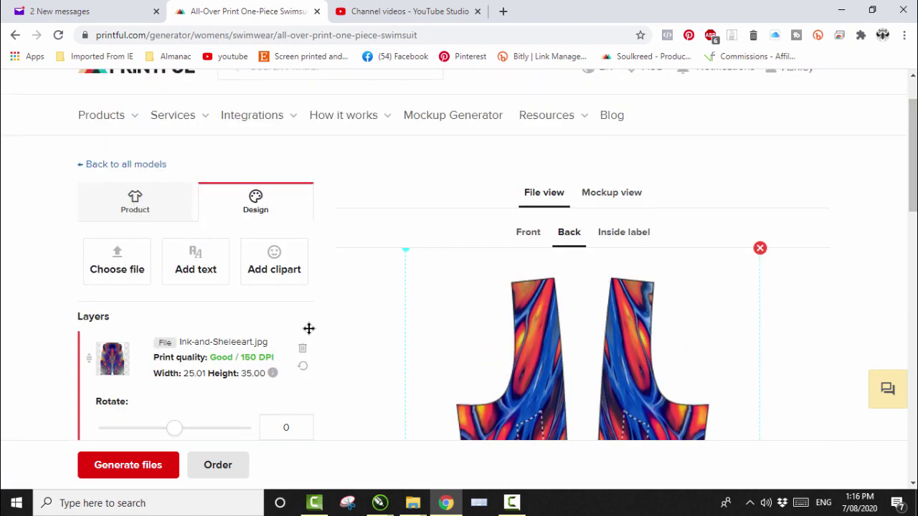
scroll(308, 328, down, 5)
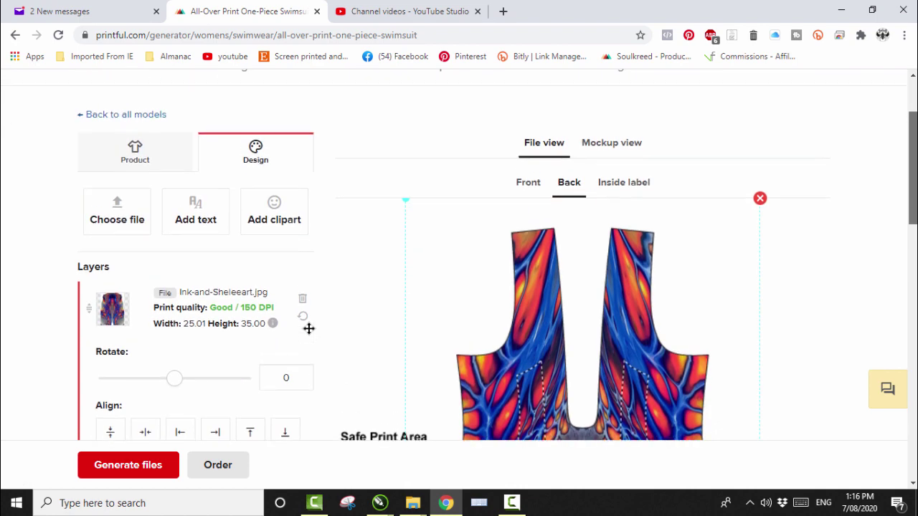
scroll(309, 329, up, 1)
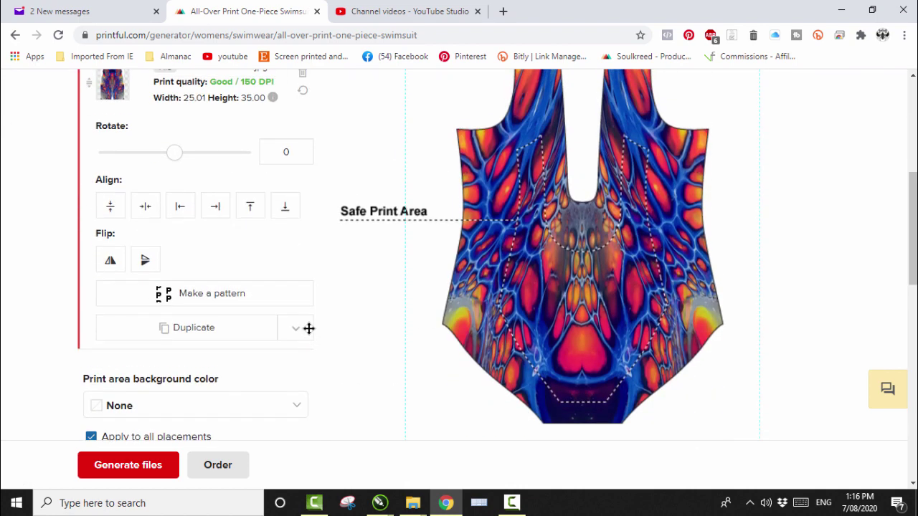
scroll(309, 328, up, 3)
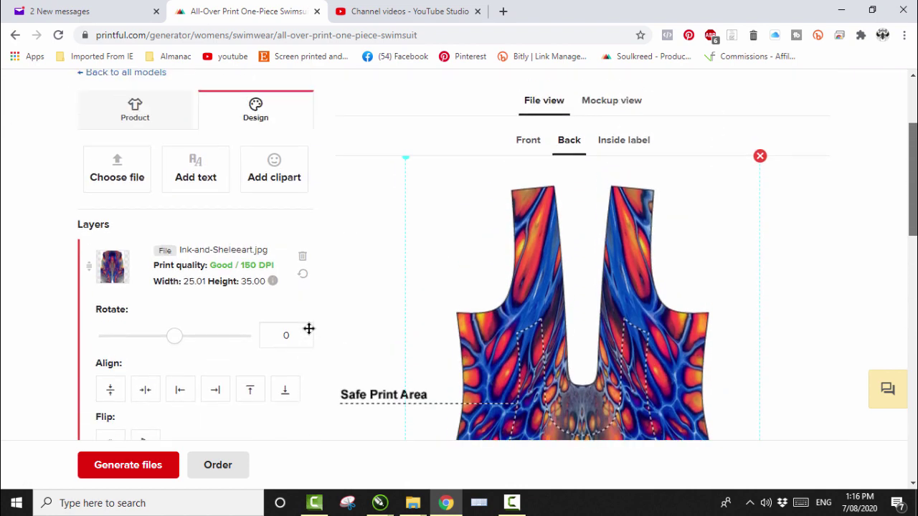
scroll(308, 329, down, 1)
scroll(308, 328, up, 1)
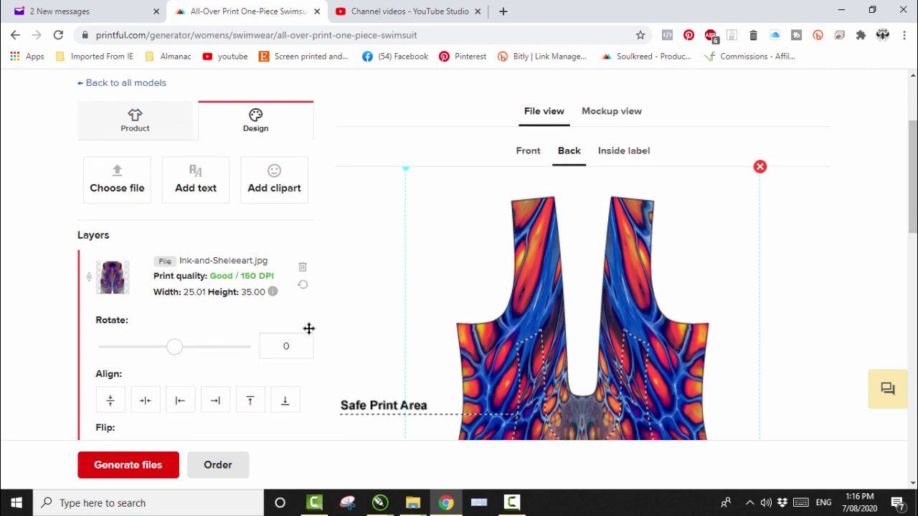
scroll(144, 324, down, 2)
click(145, 323)
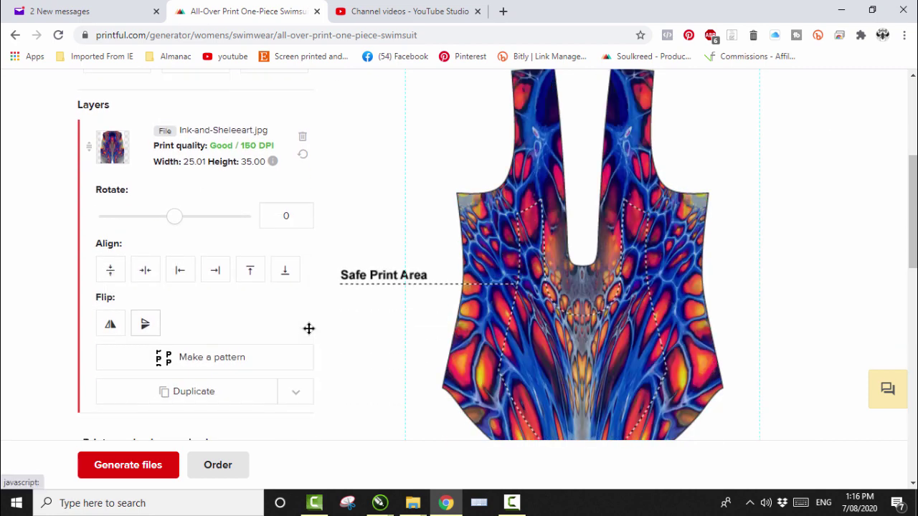
Shift the back artwork slightly downward in its print area, keeping it centred horizontally.
scroll(309, 329, down, 2)
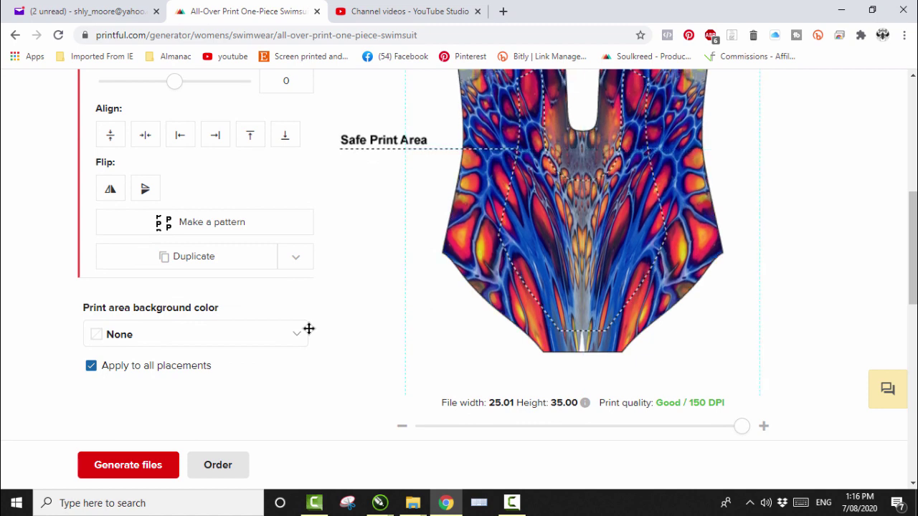
scroll(308, 329, up, 2)
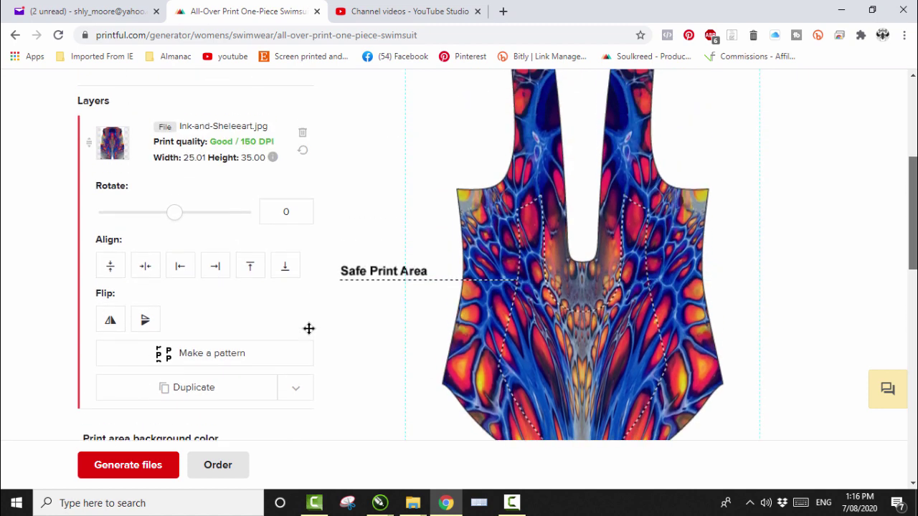
scroll(308, 328, down, 3)
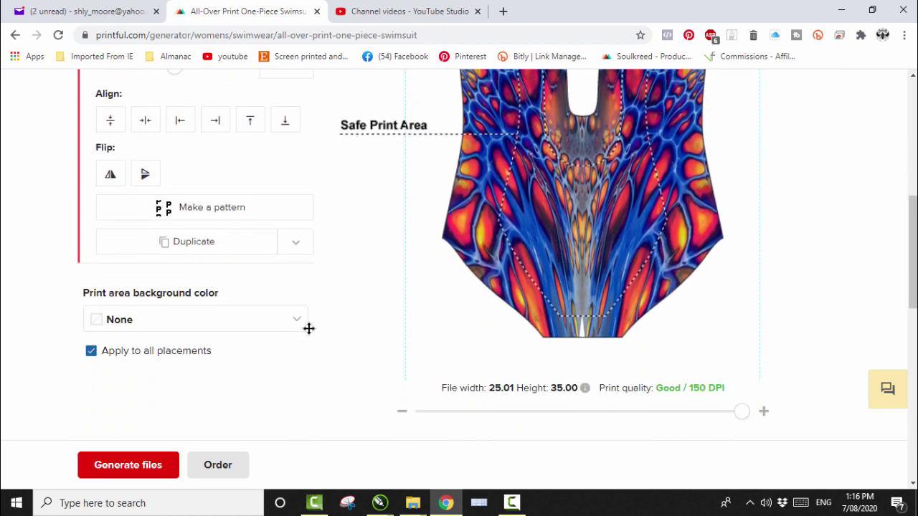
key(Left)
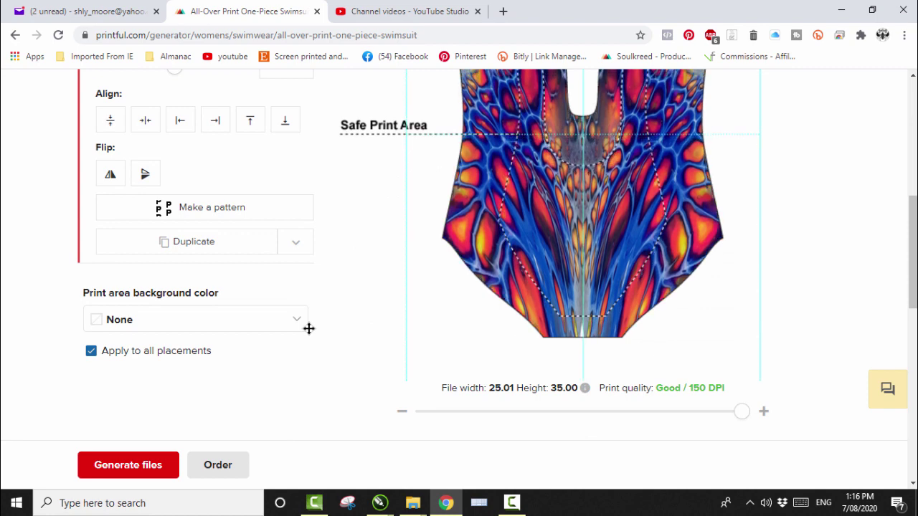
scroll(309, 329, up, 3)
scroll(309, 329, down, 2)
scroll(308, 328, up, 1)
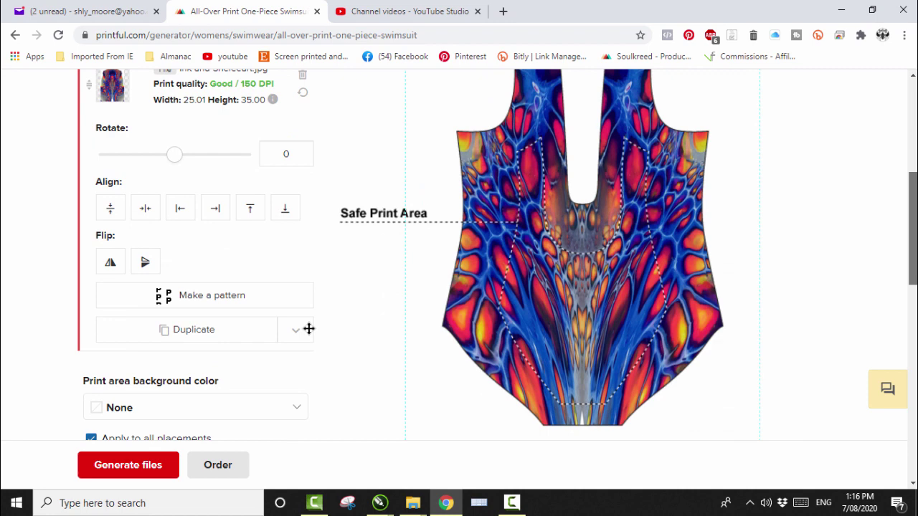
Regenerate the swimsuit mockup and examine the repositioned print from the front and the back.
scroll(308, 329, up, 5)
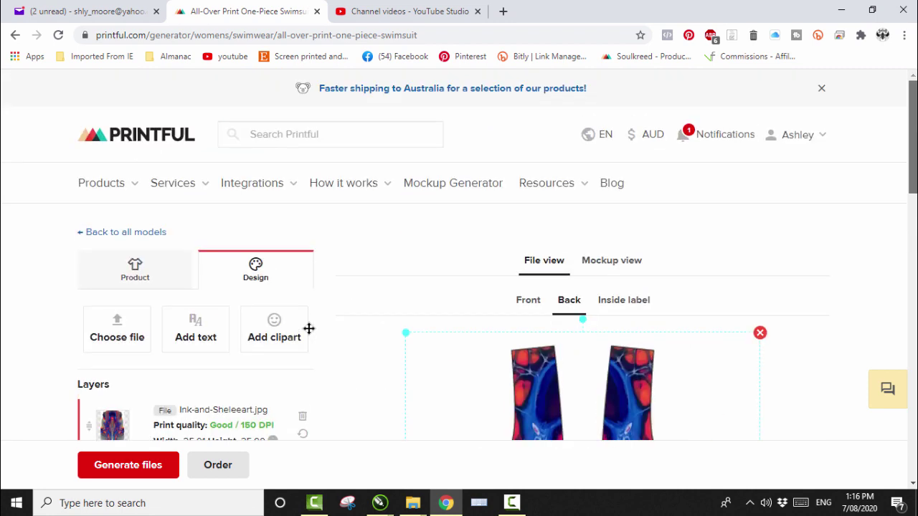
scroll(308, 328, down, 1)
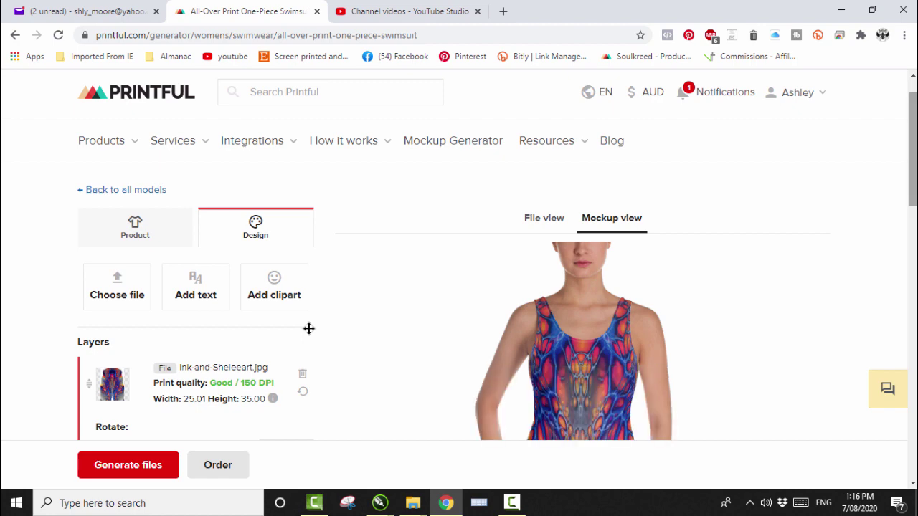
scroll(308, 329, down, 3)
scroll(309, 328, up, 1)
scroll(308, 328, up, 1)
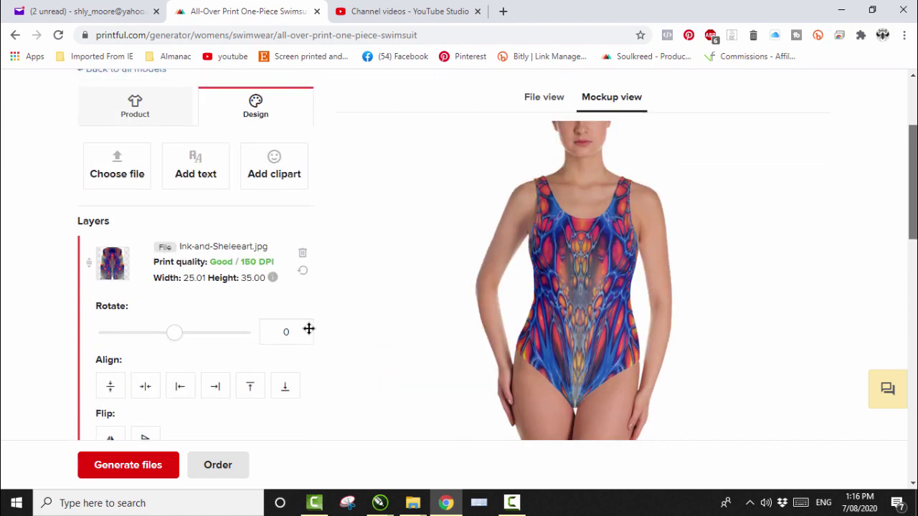
scroll(308, 329, down, 4)
scroll(309, 329, up, 1)
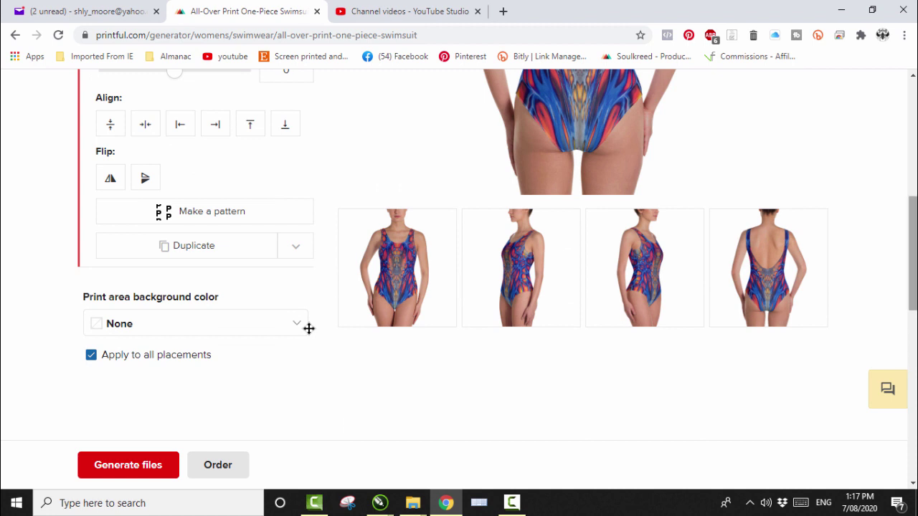
scroll(308, 329, up, 2)
scroll(308, 328, up, 1)
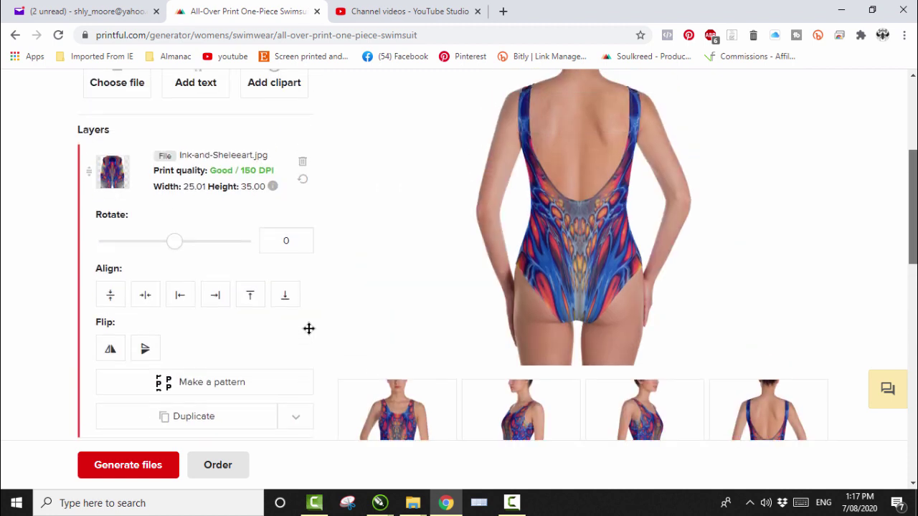
Examine the swimsuit mockup's side view and compare it with the front view.
scroll(308, 329, down, 3)
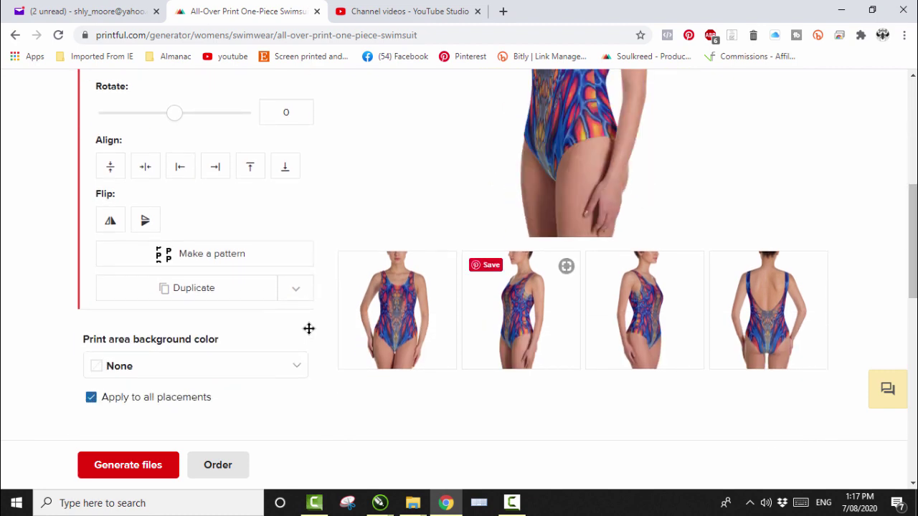
scroll(309, 329, up, 3)
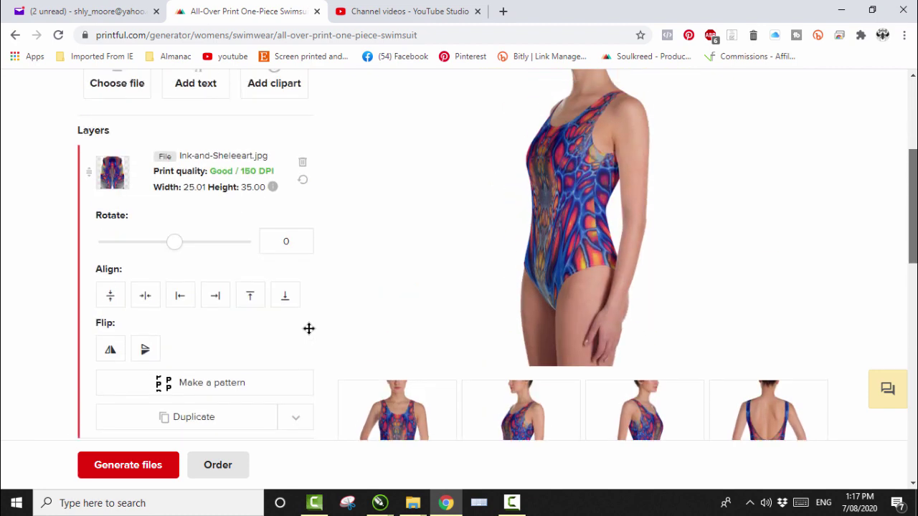
scroll(308, 328, down, 1)
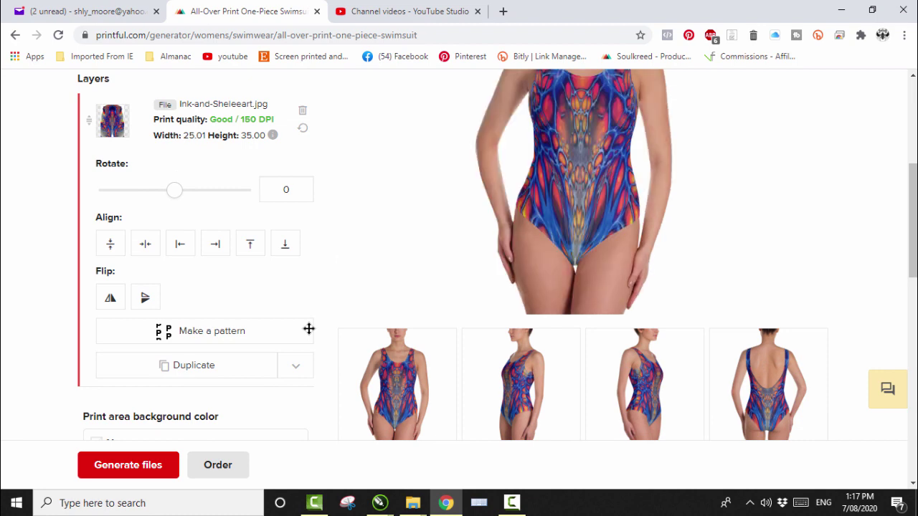
scroll(309, 329, up, 2)
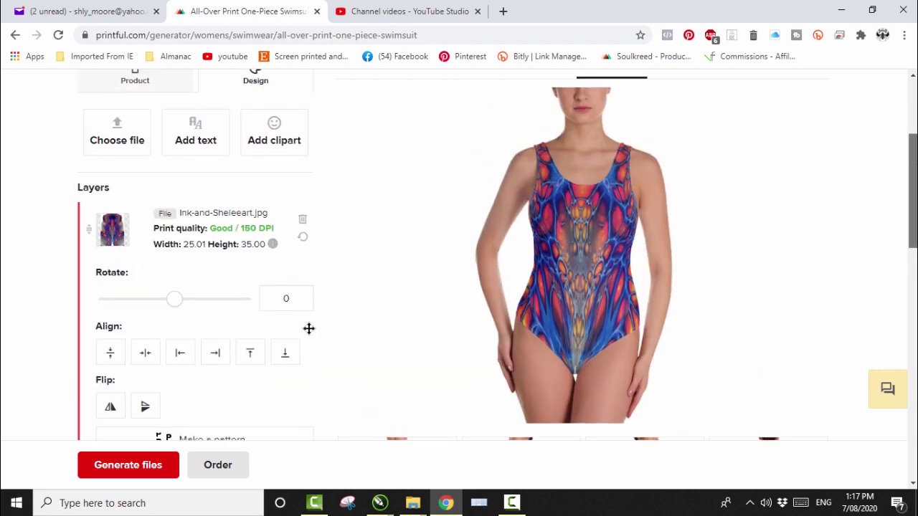
scroll(309, 329, down, 1)
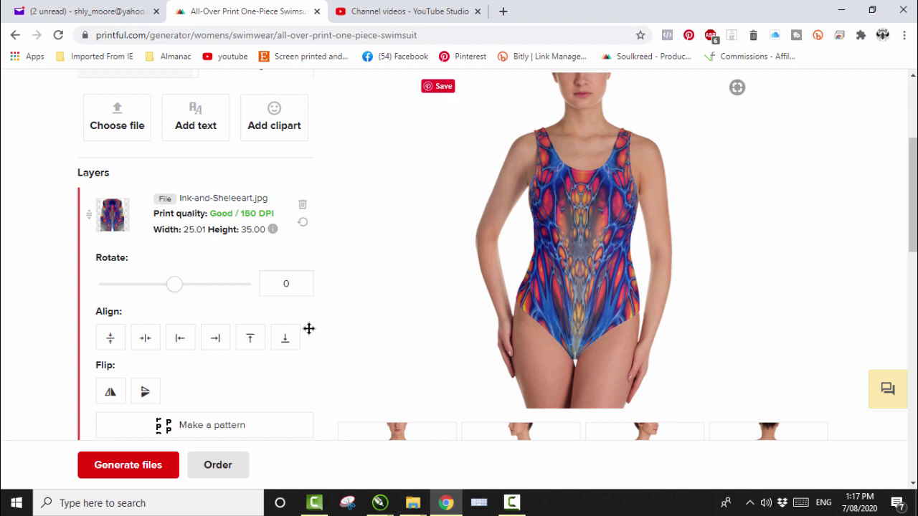
scroll(309, 328, down, 2)
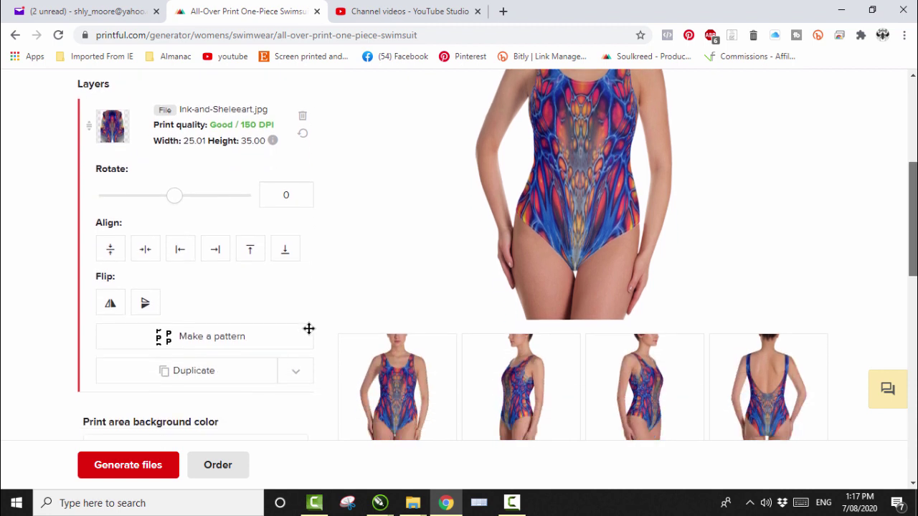
scroll(308, 328, up, 3)
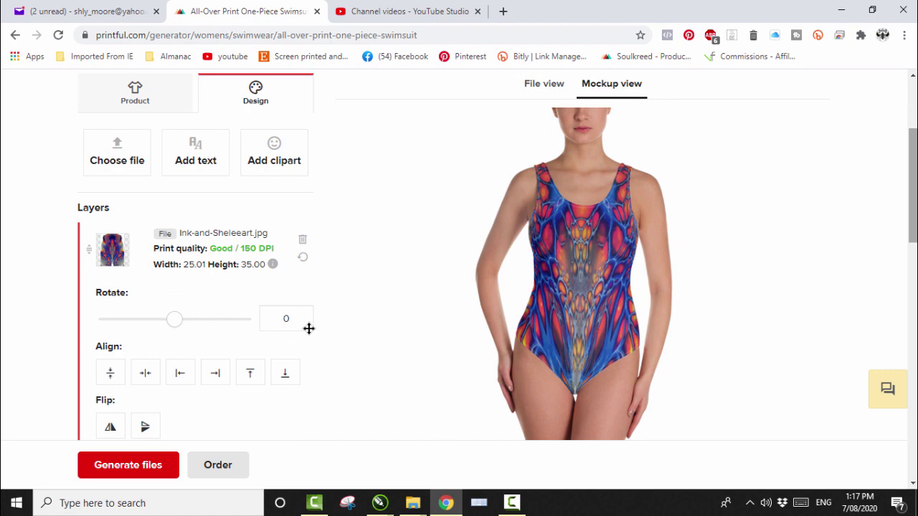
scroll(308, 329, down, 2)
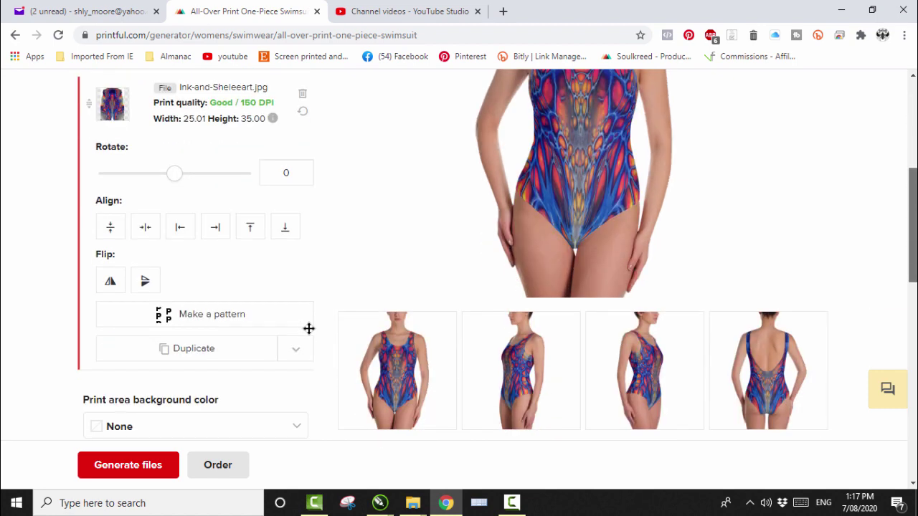
scroll(308, 329, up, 1)
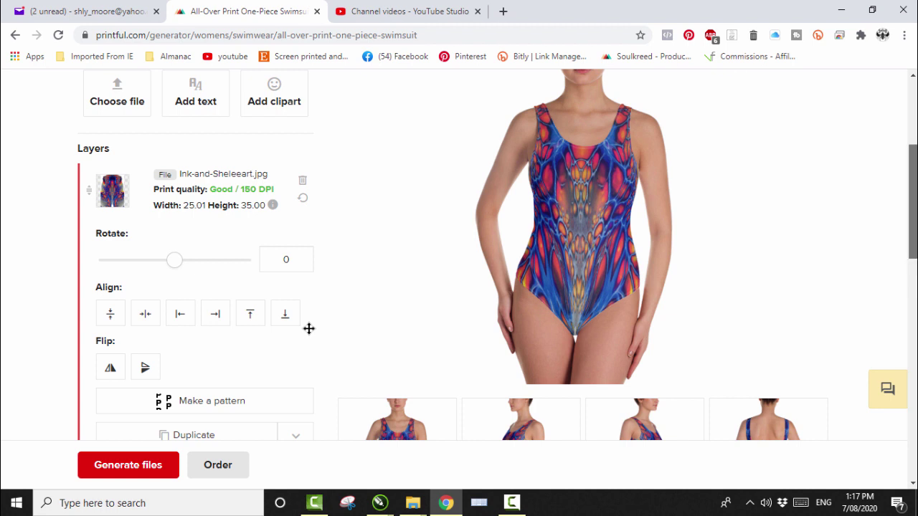
scroll(309, 328, down, 1)
scroll(309, 329, up, 1)
scroll(309, 328, down, 1)
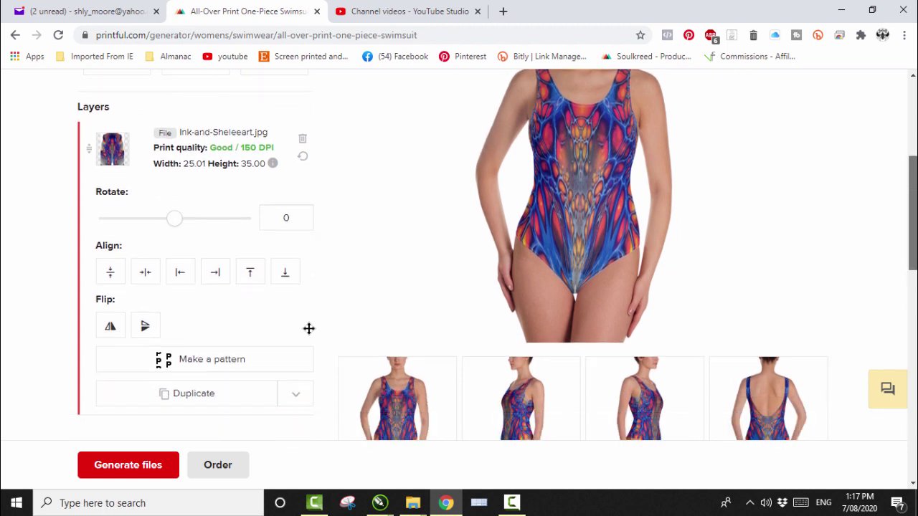
scroll(308, 329, up, 1)
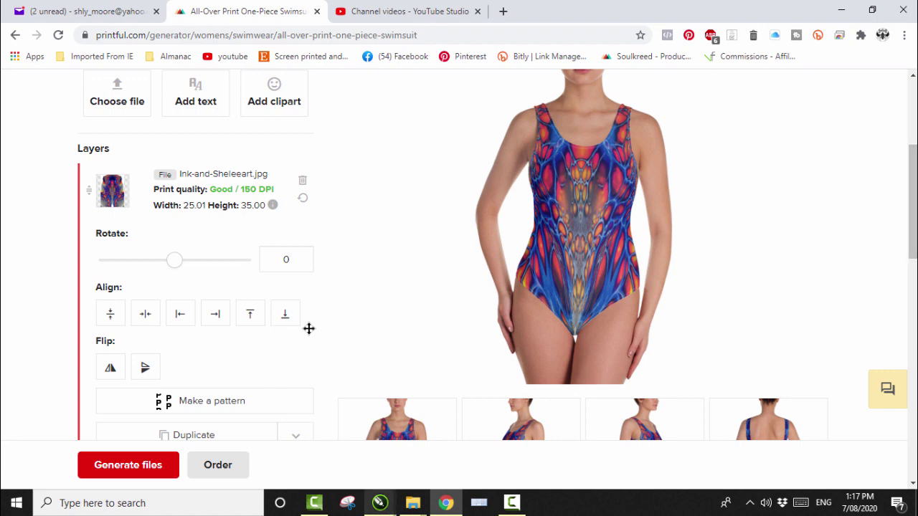
Switch to CorelDRAW, place a copy of the artwork bitmap beside the page, and select the original on the page.
key(super+3)
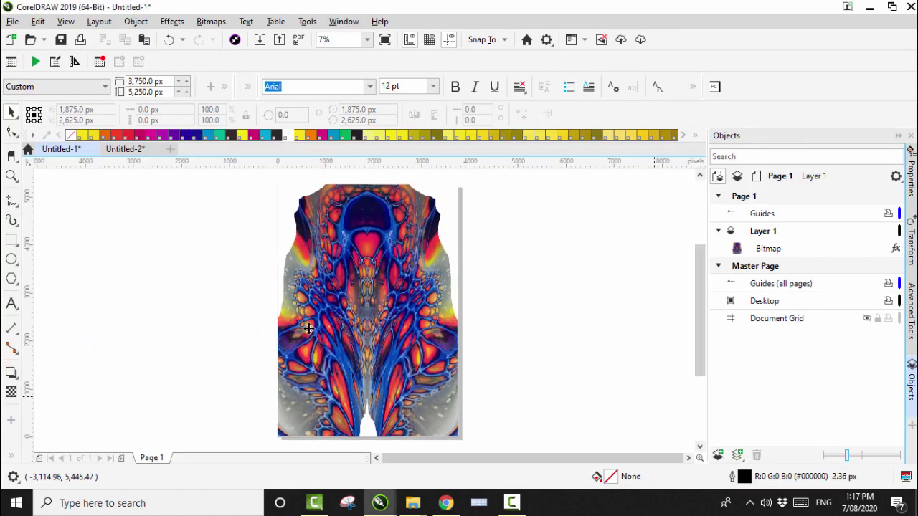
click(309, 329)
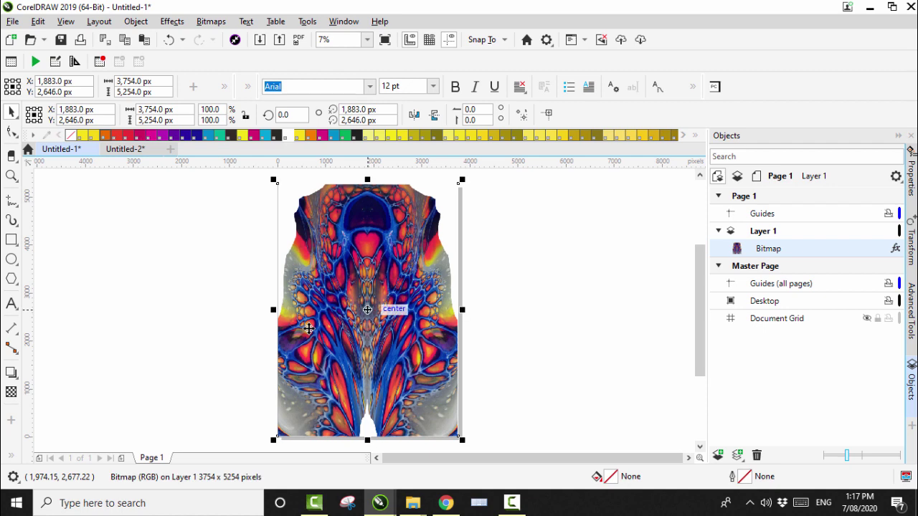
drag(308, 329, 95, 324)
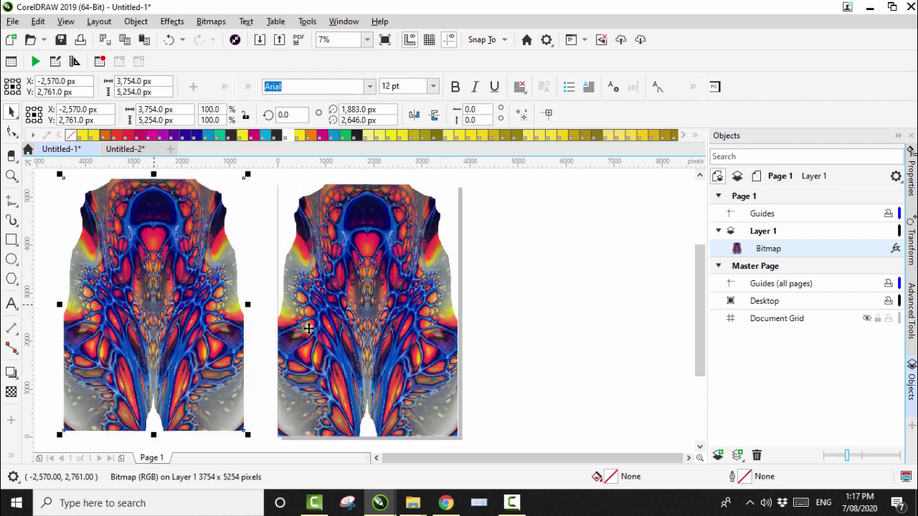
click(309, 328)
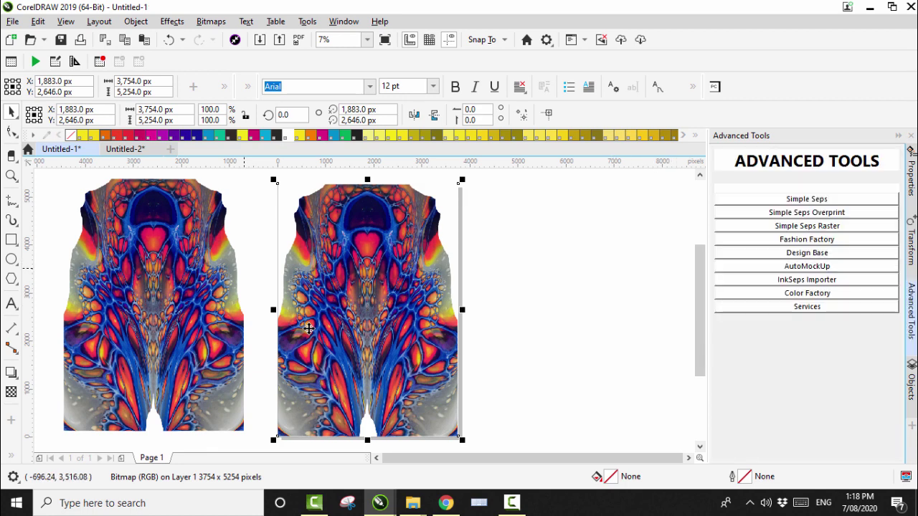
Examine the cell details of the original artwork bitmap up close around its left half and centre.
key(z)
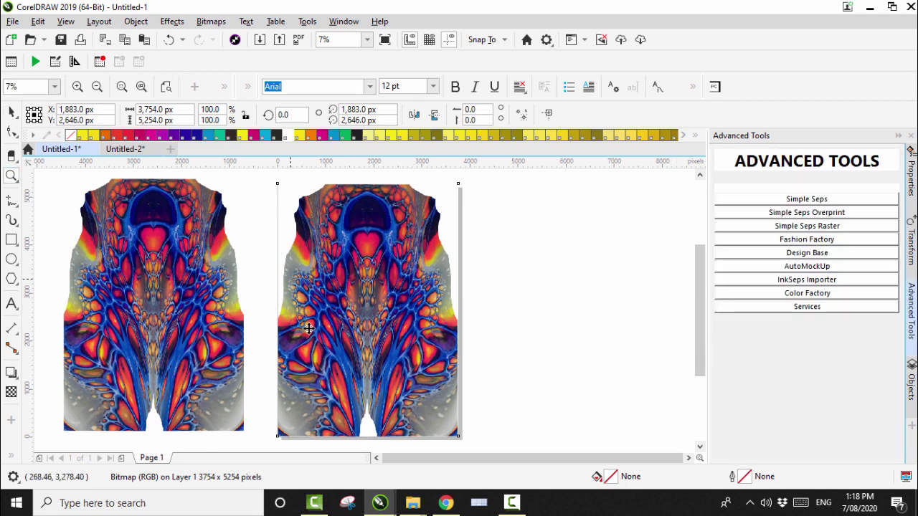
click(308, 329)
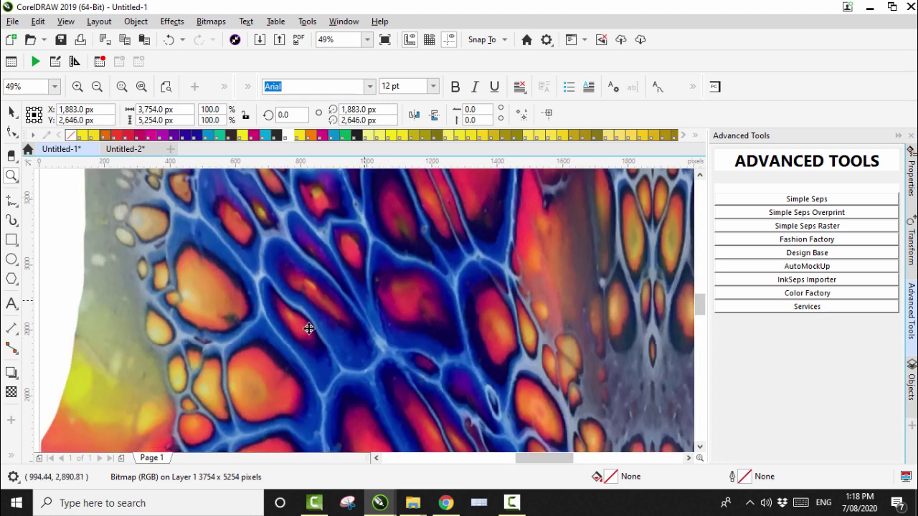
right_click(308, 328)
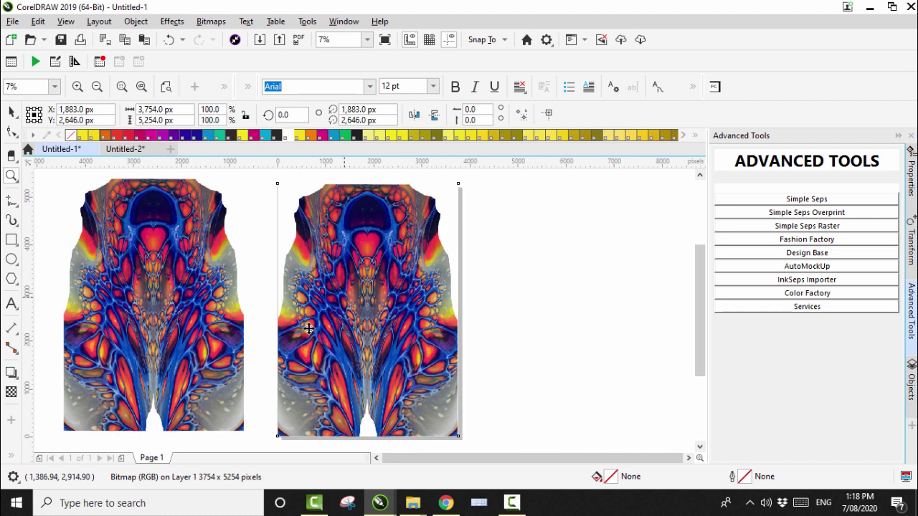
scroll(309, 328, up, 5)
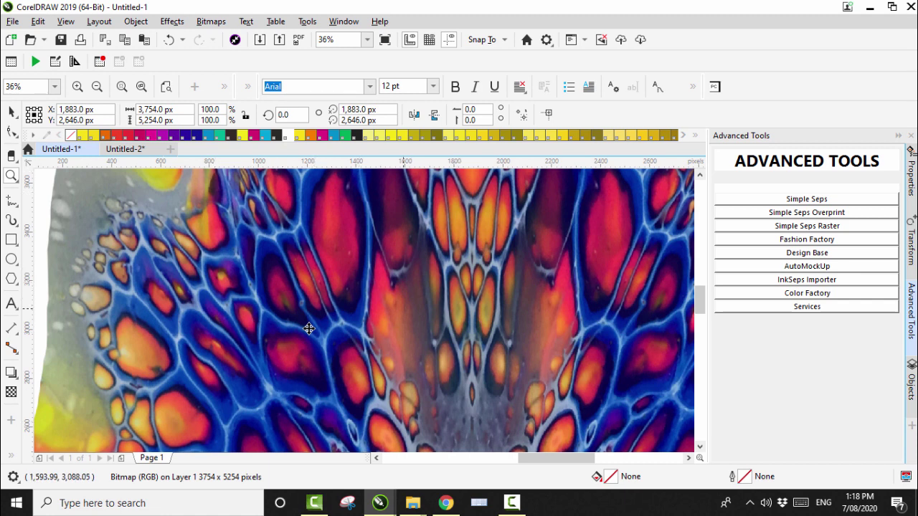
Switch to the Printful mockup generator in Chrome and add the Default, Lifestyle 1 and Lifestyle 2 mockups to the swimsuit selection.
scroll(308, 329, down, 5)
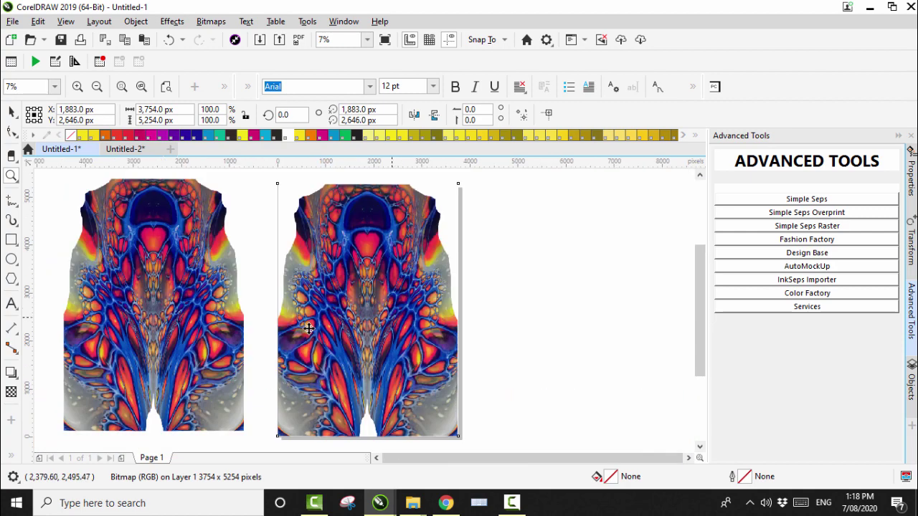
mouse_move(446, 502)
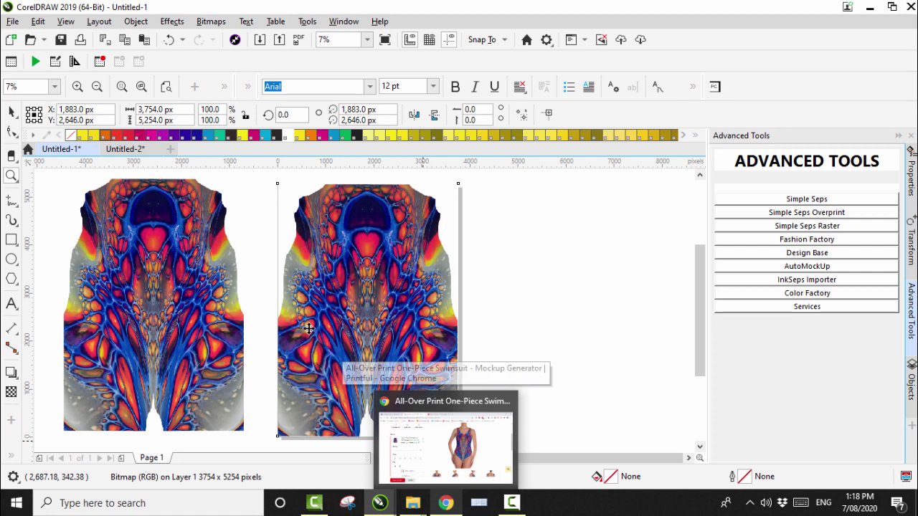
click(445, 445)
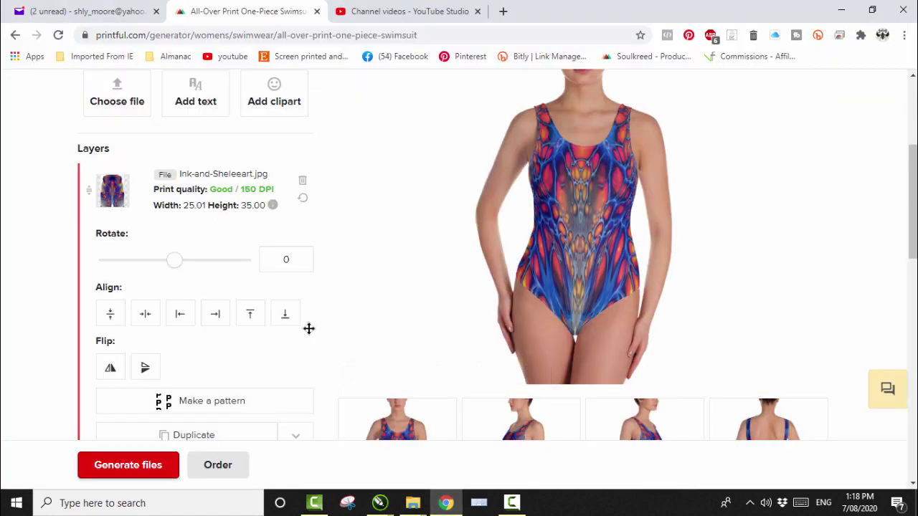
scroll(309, 329, down, 5)
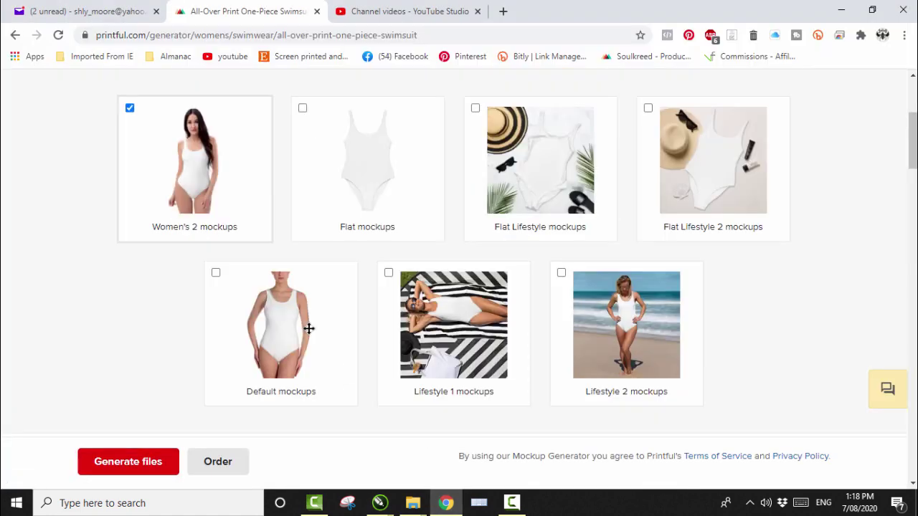
click(309, 328)
click(454, 324)
click(626, 324)
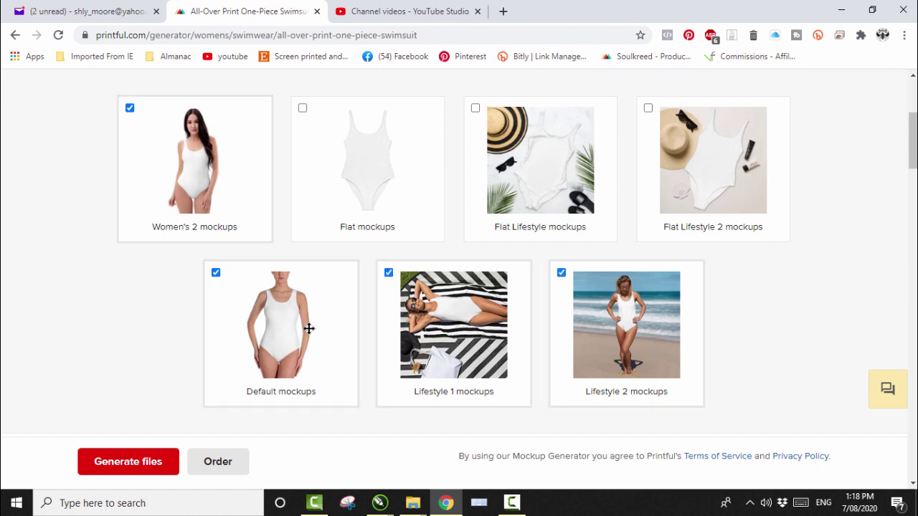
Generate the selected swimsuit mockups as JPG files and download them.
scroll(308, 328, down, 12)
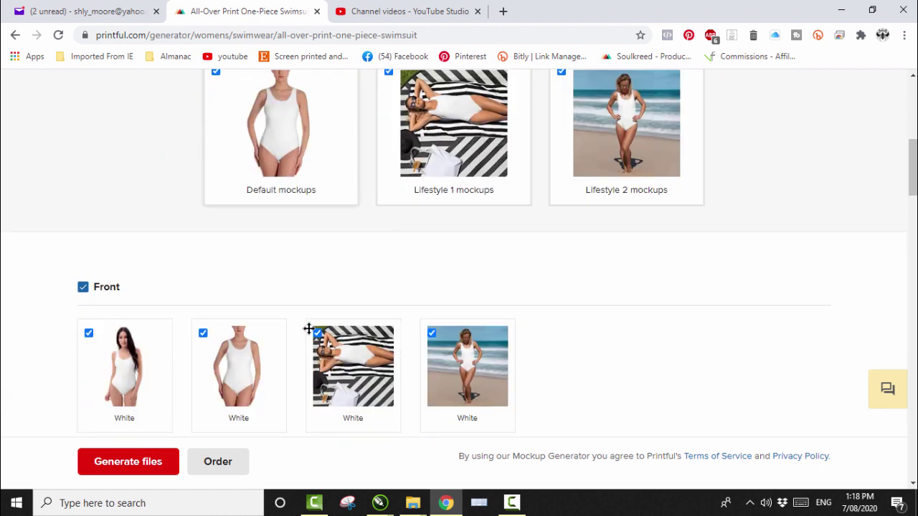
scroll(308, 329, down, 10)
click(309, 328)
click(84, 317)
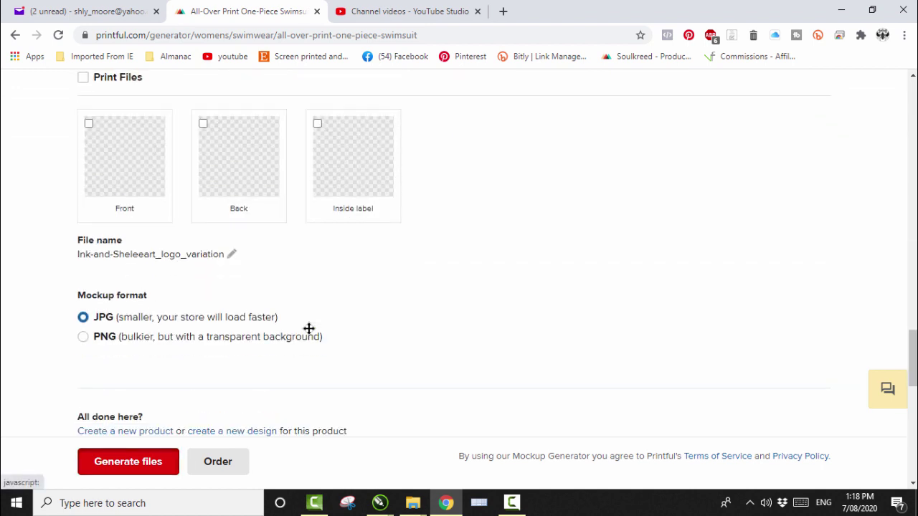
click(128, 461)
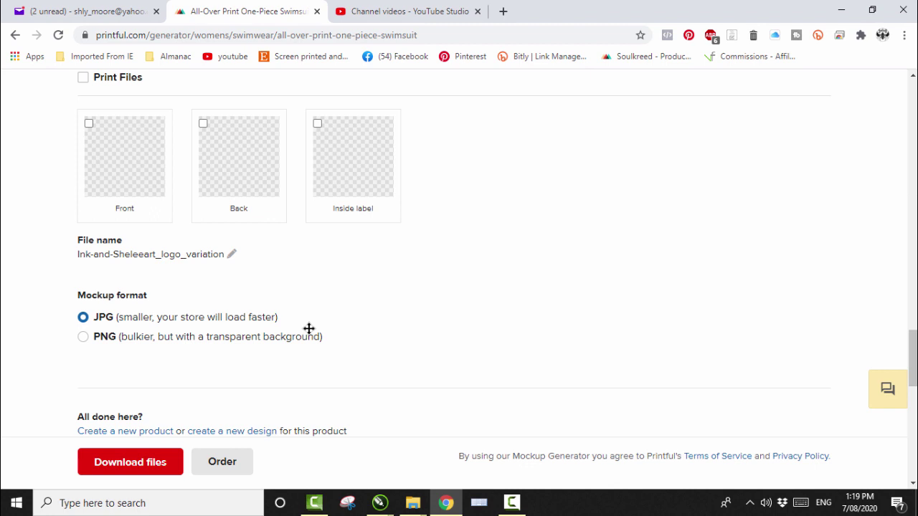
key(Return)
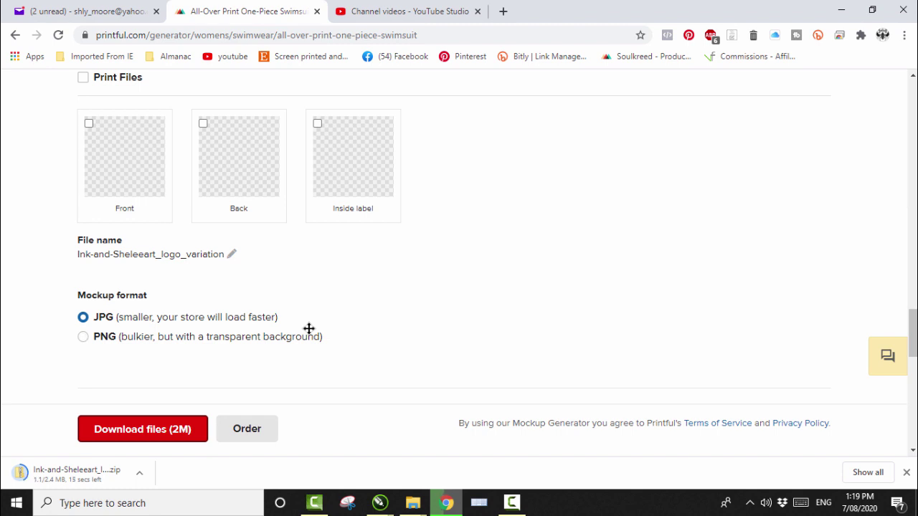
Switch to the Untitled-1 document in CorelDRAW and open SimpleSeps Raster at its Click-Seps options.
click(380, 503)
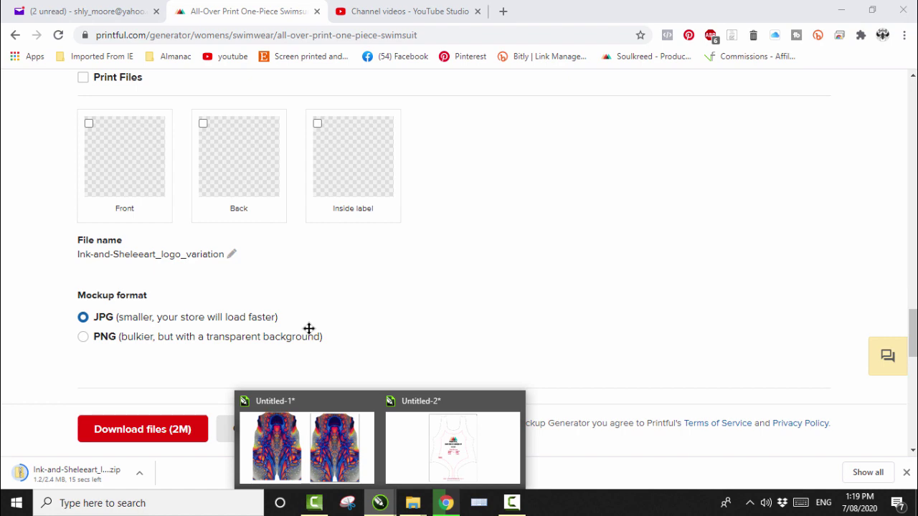
click(306, 444)
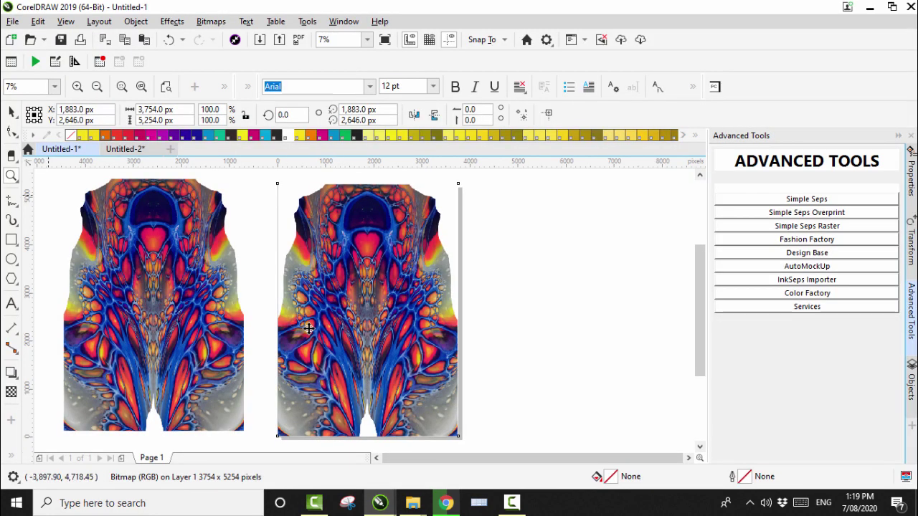
click(308, 329)
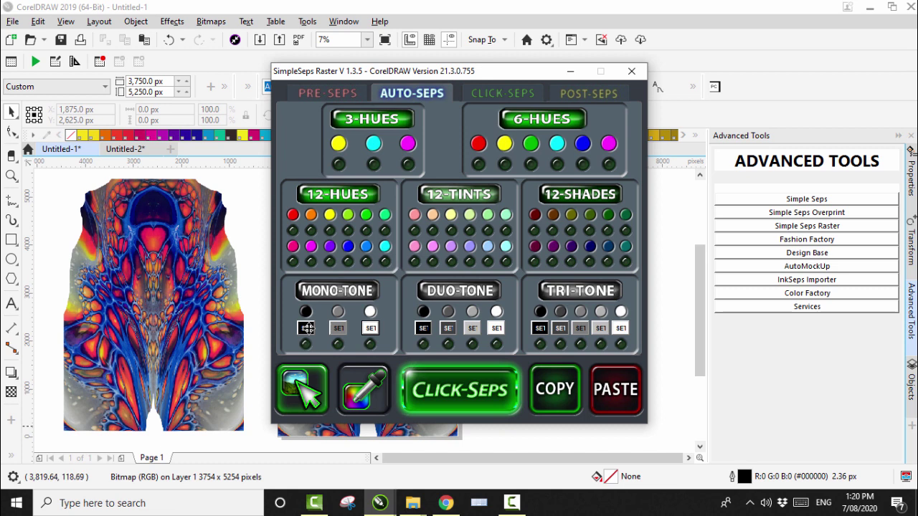
click(307, 327)
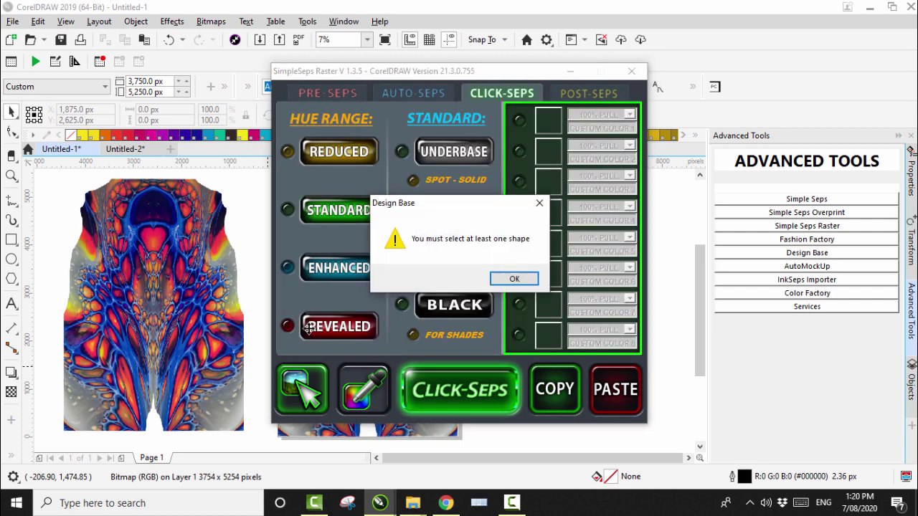
Choose the HL White separation and run Click-Seps on the artwork bitmap on the page.
click(515, 279)
click(455, 238)
drag(486, 73, 612, 81)
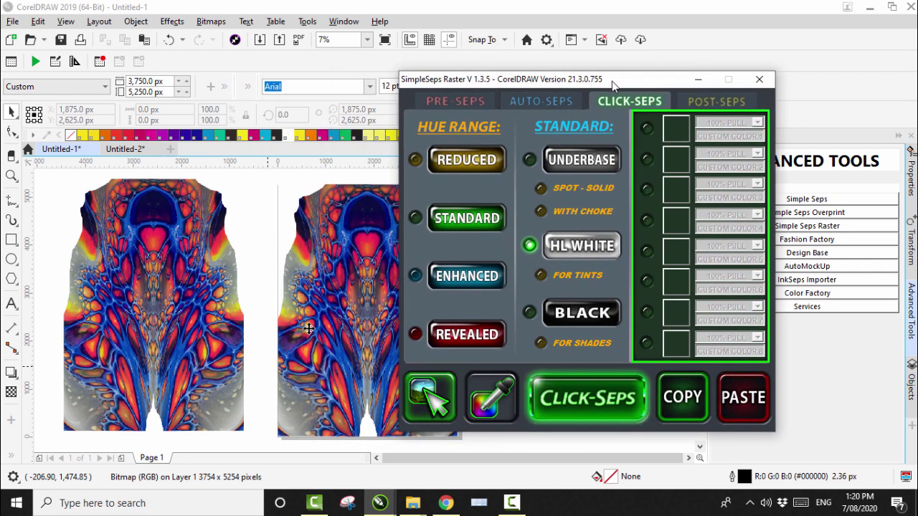
click(309, 329)
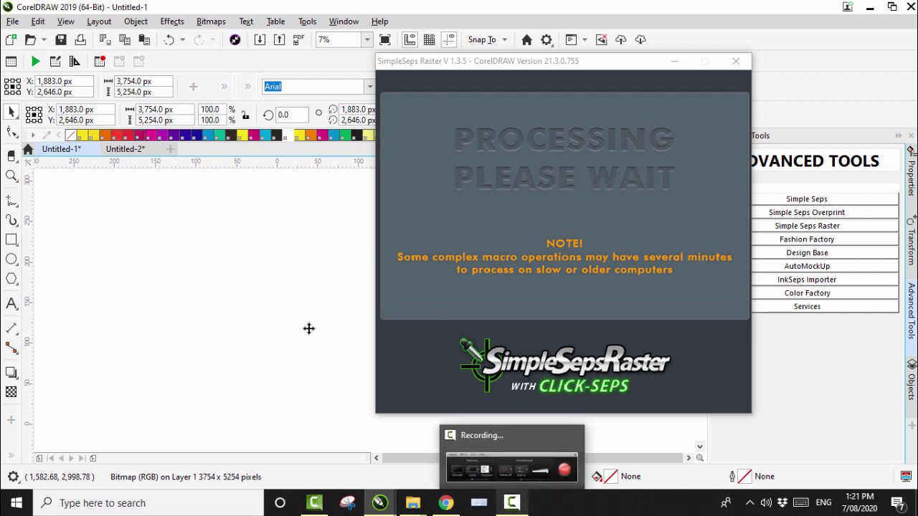
click(511, 469)
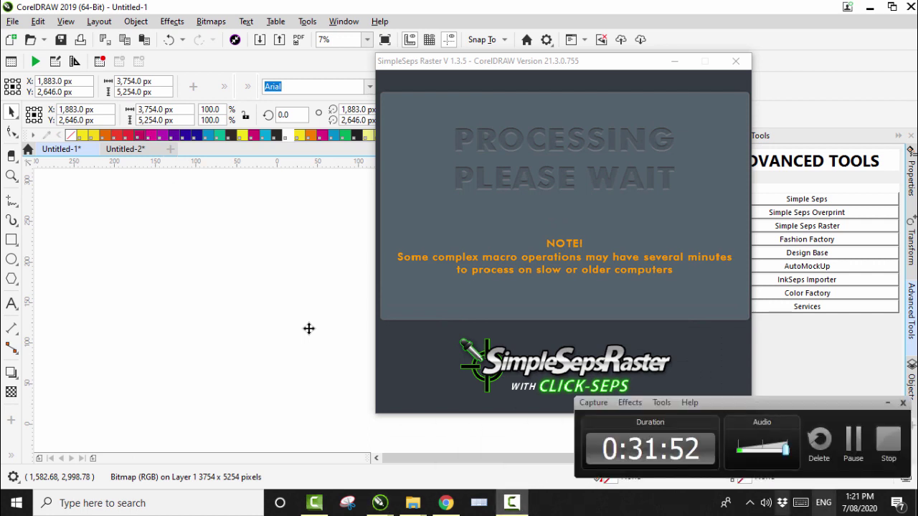
click(853, 441)
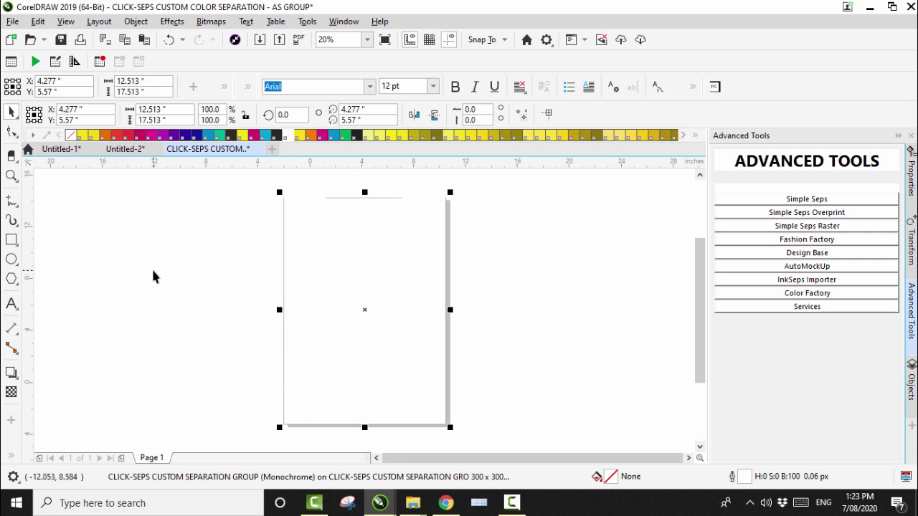
Draw a rectangle about 12.4 by 18.5 inches beside the separation page and fill it with black.
click(11, 241)
drag(109, 180, 270, 420)
click(12, 112)
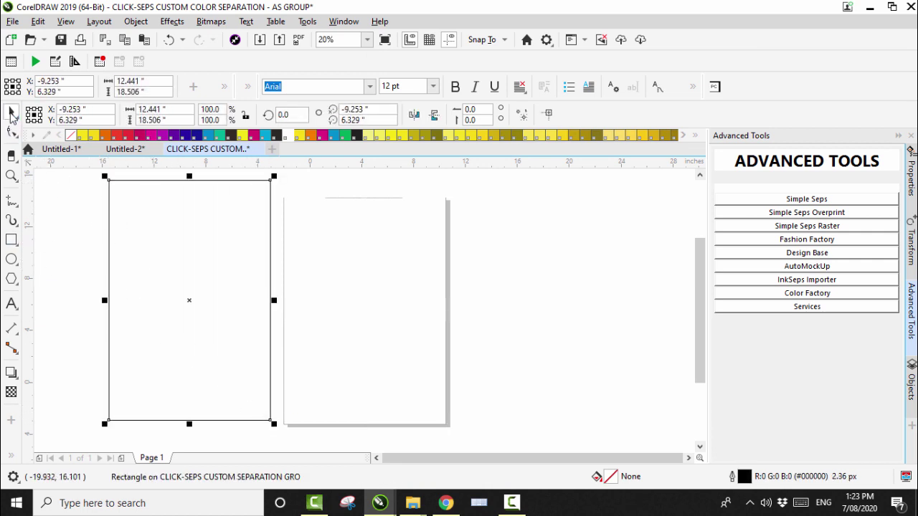
click(354, 135)
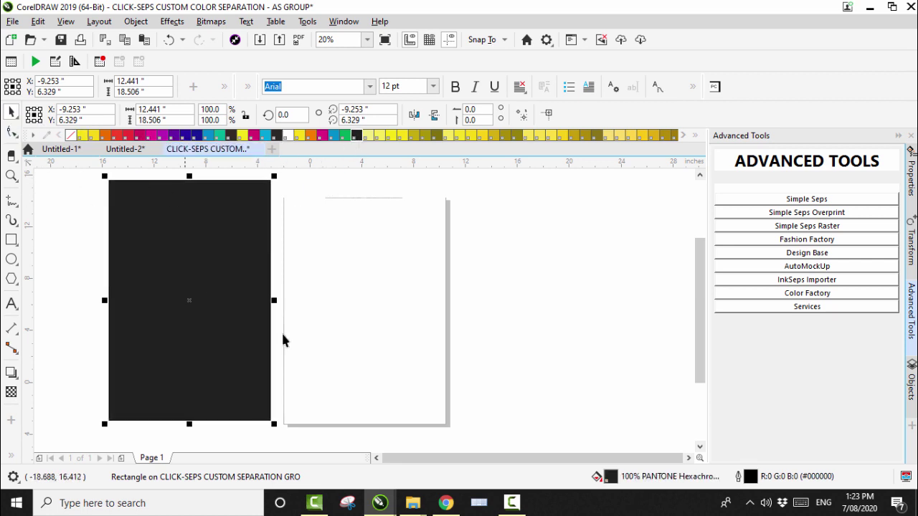
Place the white separation bitmap above the black rectangle in the stacking order and centre it over the rectangle.
click(354, 318)
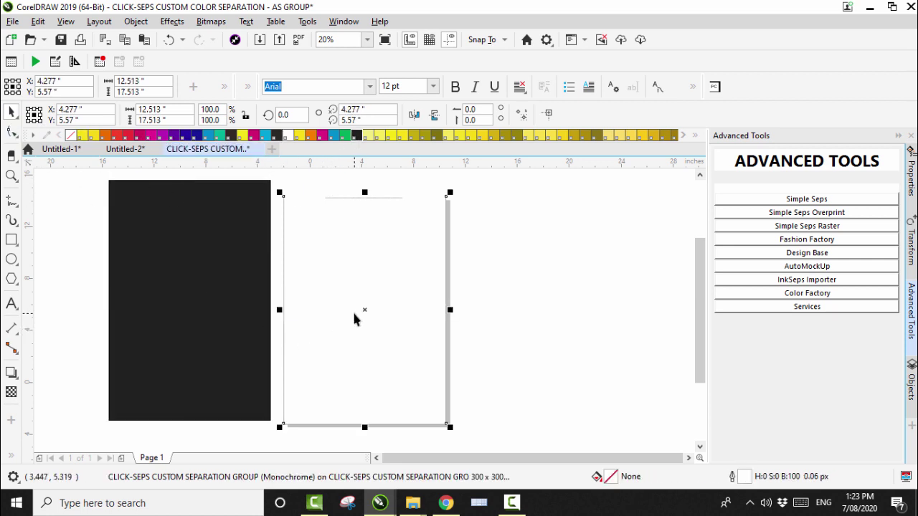
click(911, 387)
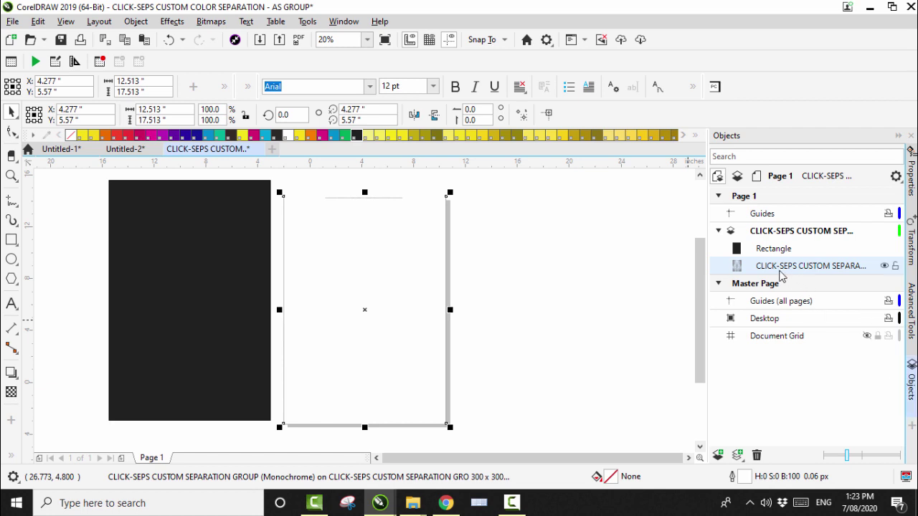
drag(770, 269, 778, 250)
drag(361, 309, 189, 302)
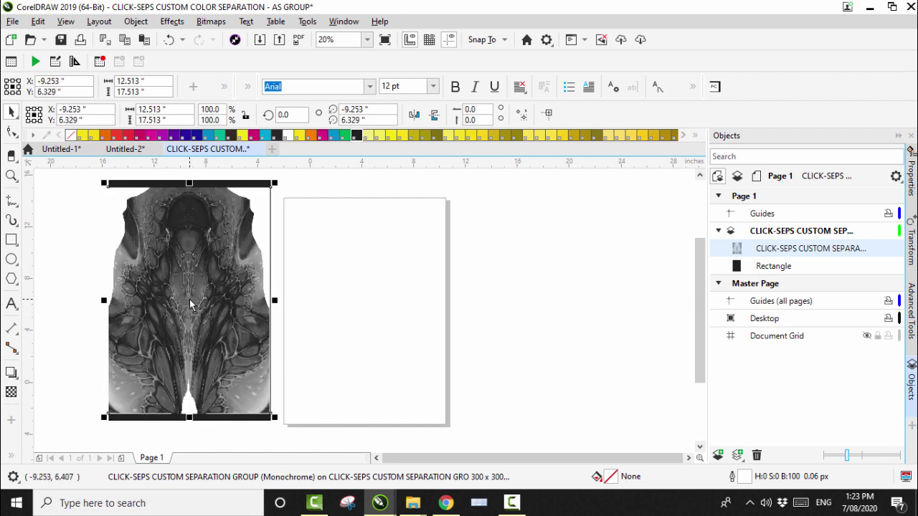
Move the separation bitmap and its black rectangle together onto the page and deselect them.
drag(65, 173, 299, 428)
drag(185, 313, 362, 323)
click(199, 281)
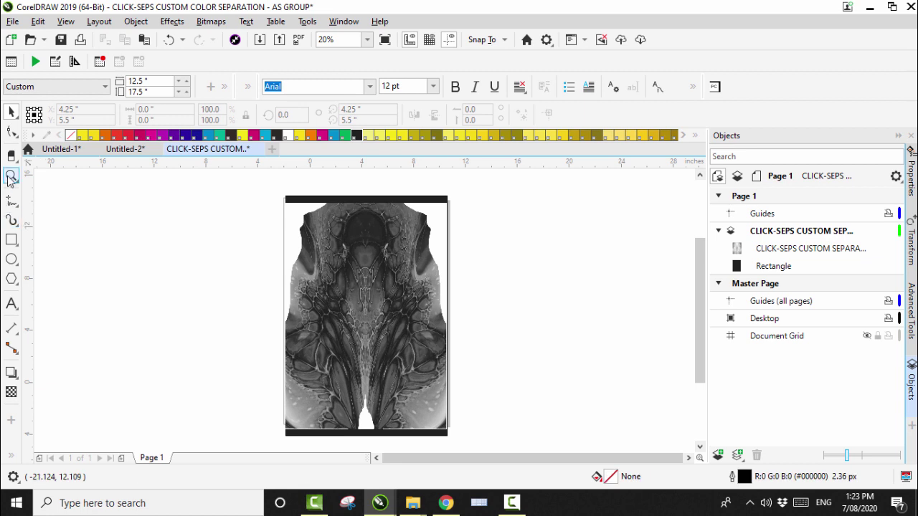
Copy the white separation bitmap and paste it twice in place to strengthen the highlights.
click(11, 176)
drag(307, 276, 421, 356)
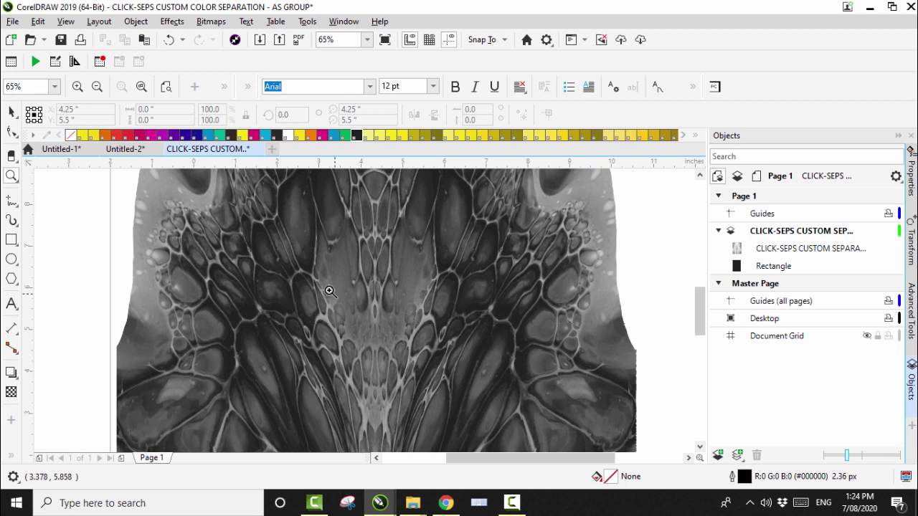
click(12, 112)
click(353, 293)
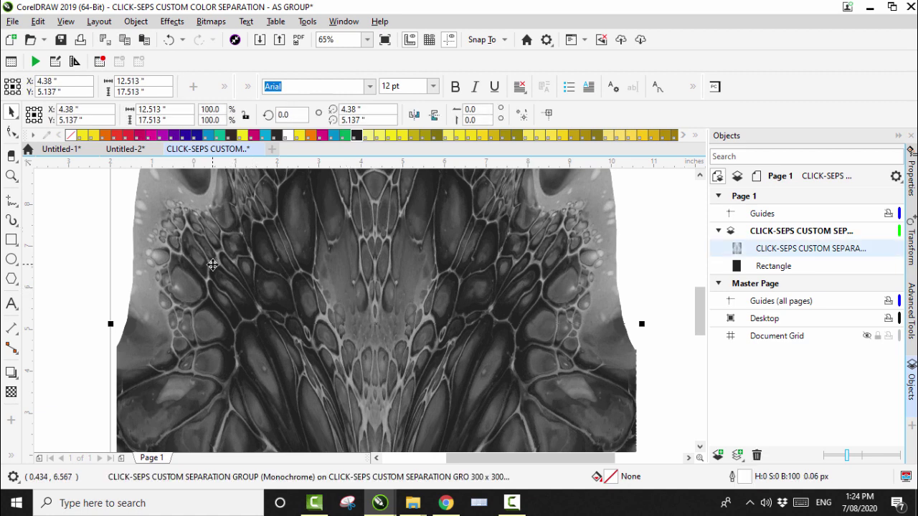
click(125, 40)
click(144, 40)
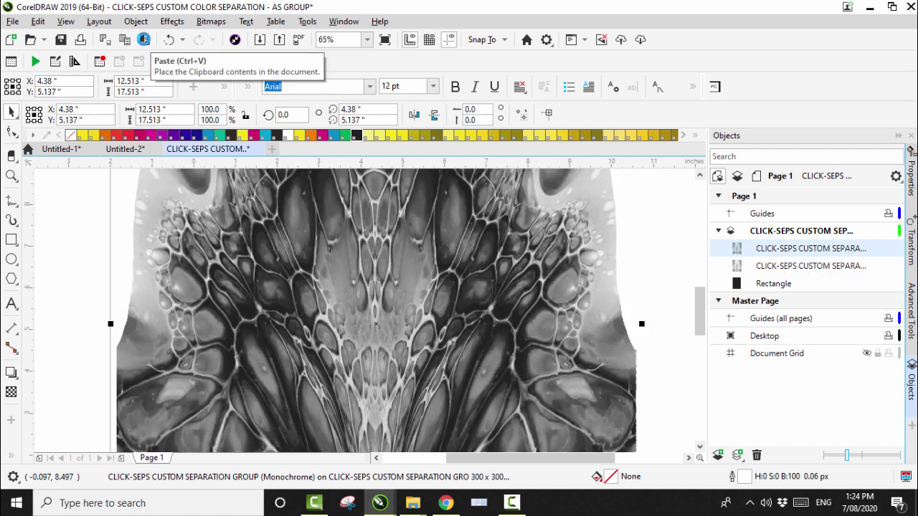
click(144, 41)
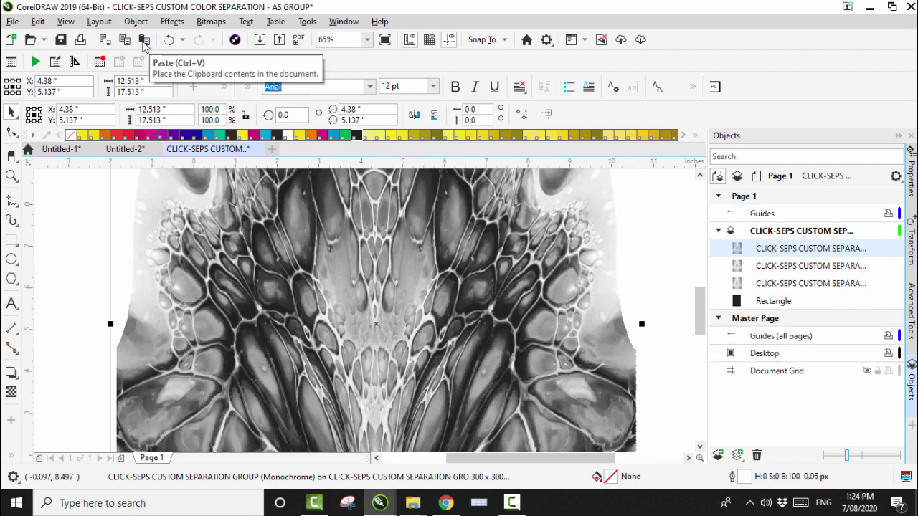
Delete the topmost copy of the separation bitmap and the black backing rectangle.
right_click(775, 247)
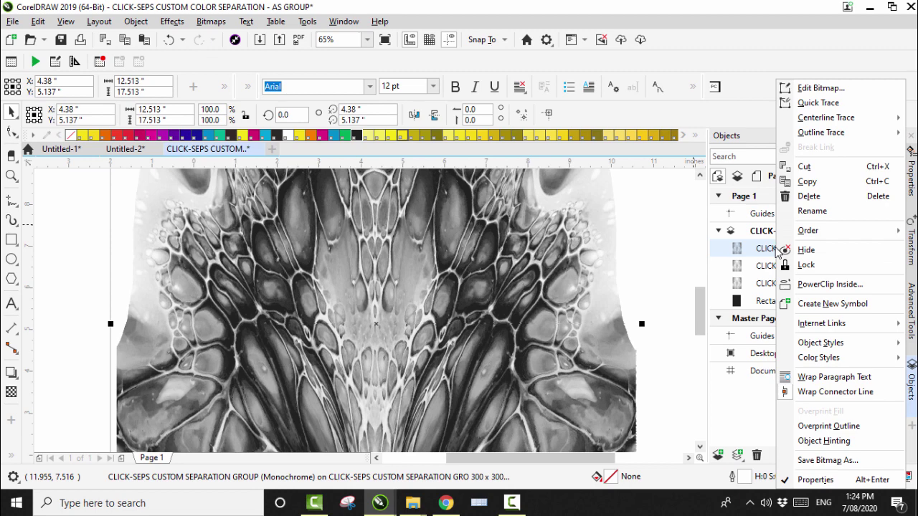
click(809, 196)
scroll(511, 290, down, 3)
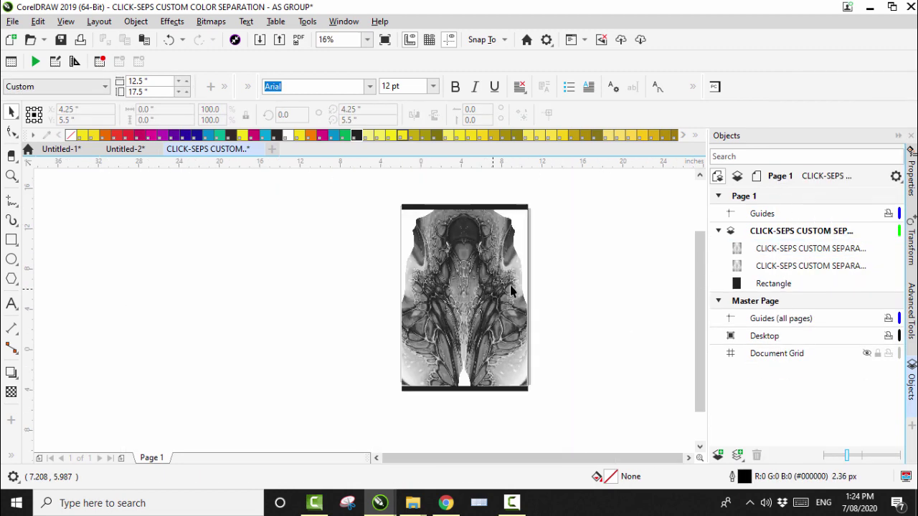
click(772, 287)
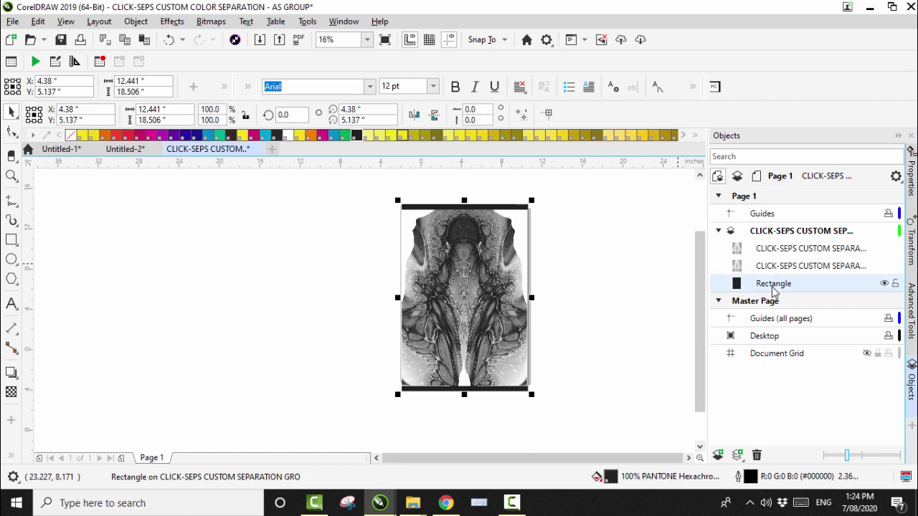
right_click(774, 290)
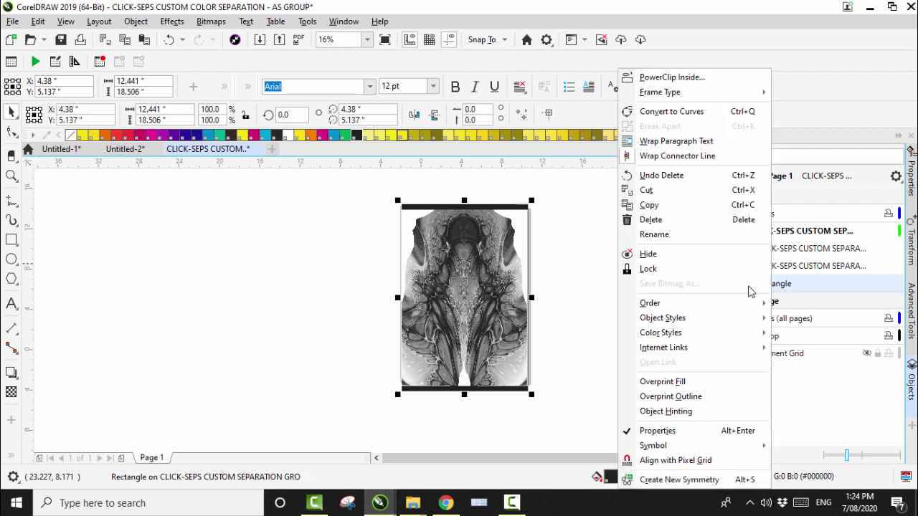
click(652, 220)
Convert the two stacked separation bitmaps into one 300 dpi RGB bitmap with anti-aliasing and a transparent background.
drag(346, 185, 580, 414)
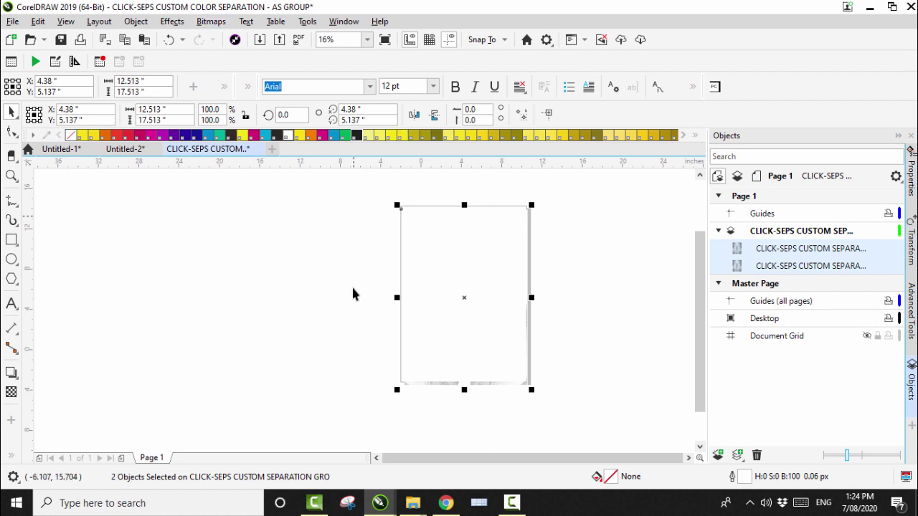
click(211, 23)
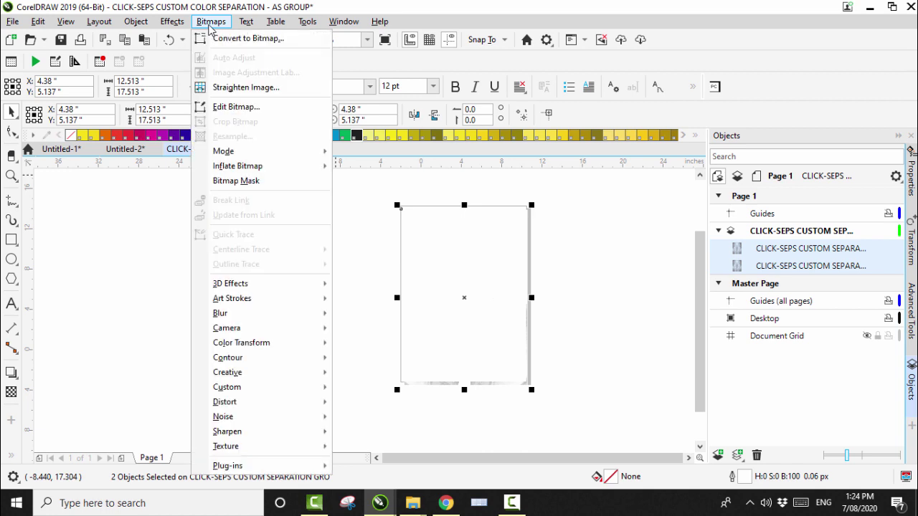
click(236, 39)
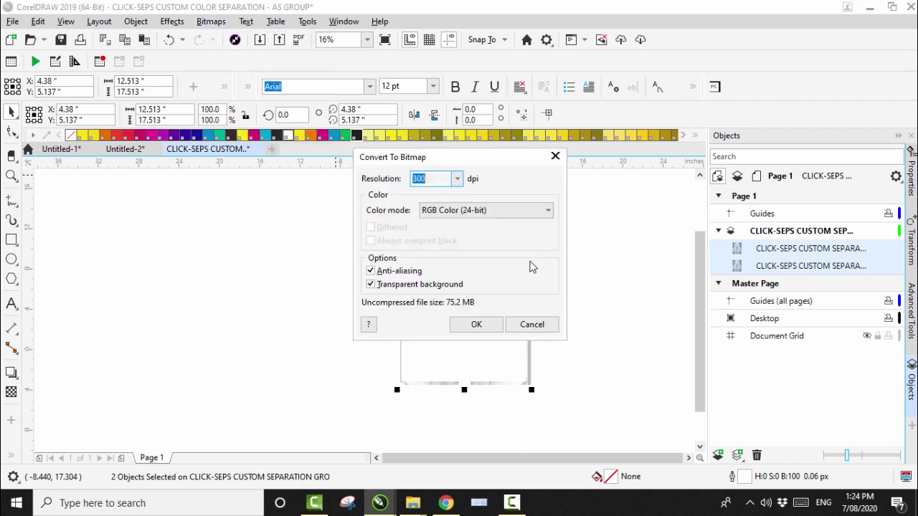
click(474, 325)
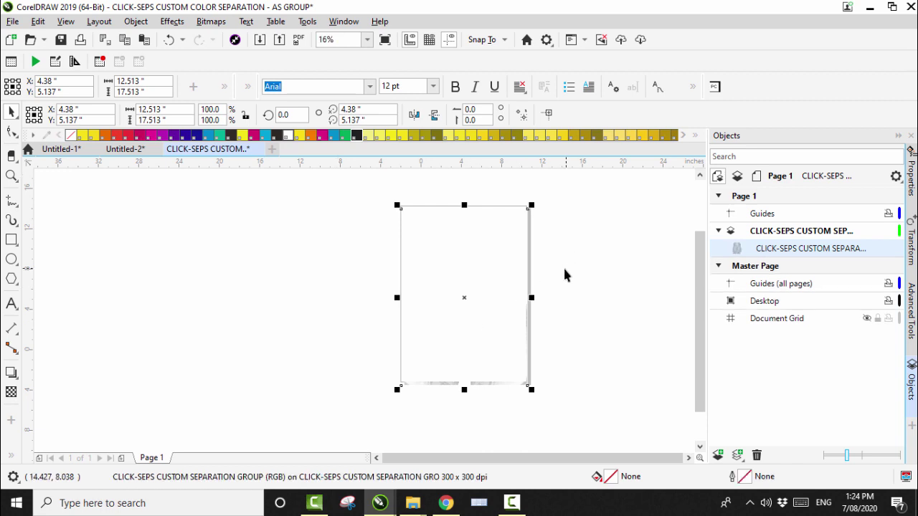
Copy the merged separation bitmap and paste it over the artwork in the Untitled-1 document.
right_click(470, 299)
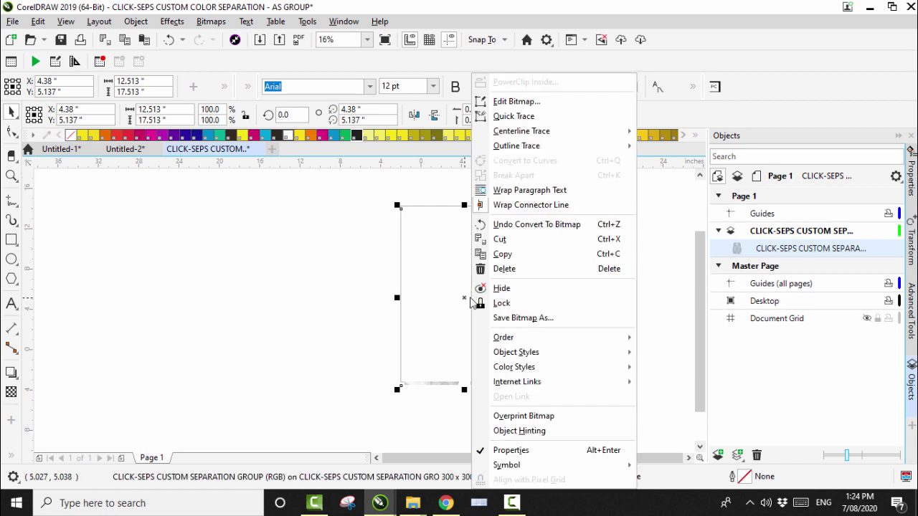
click(498, 254)
click(132, 155)
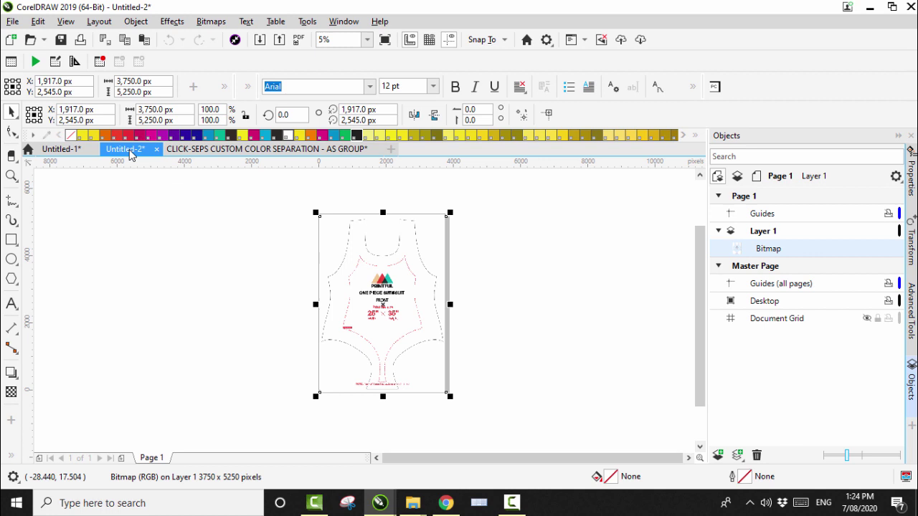
click(58, 154)
click(516, 285)
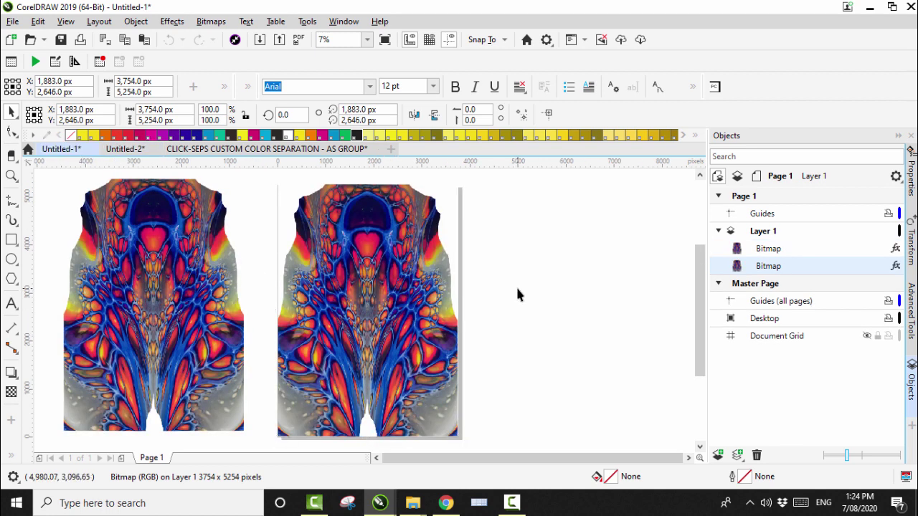
right_click(501, 310)
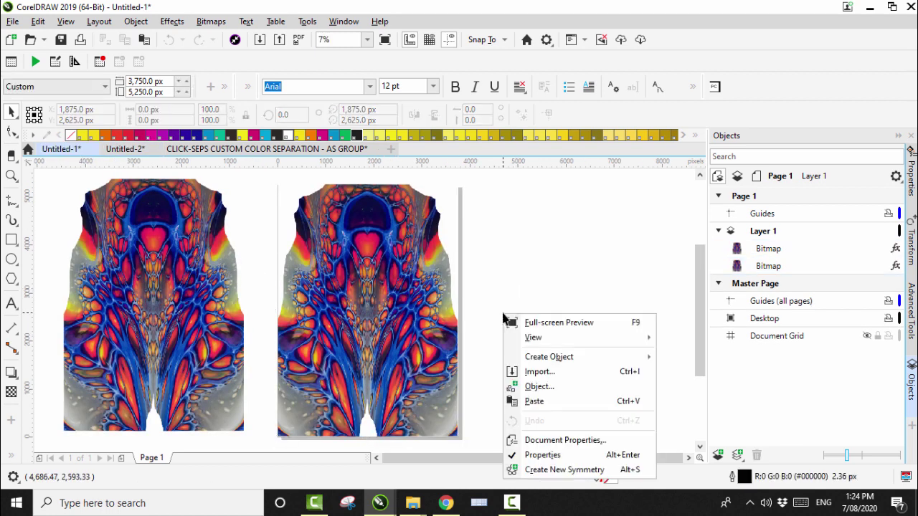
click(534, 401)
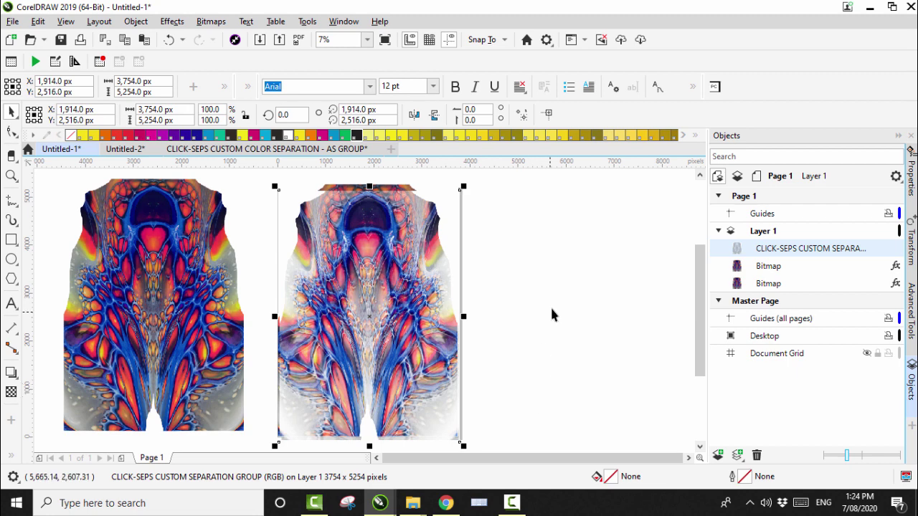
Select the pasted separation together with the artwork beneath it, align their centres, and deselect them.
scroll(548, 259, down, 1)
drag(525, 188, 324, 410)
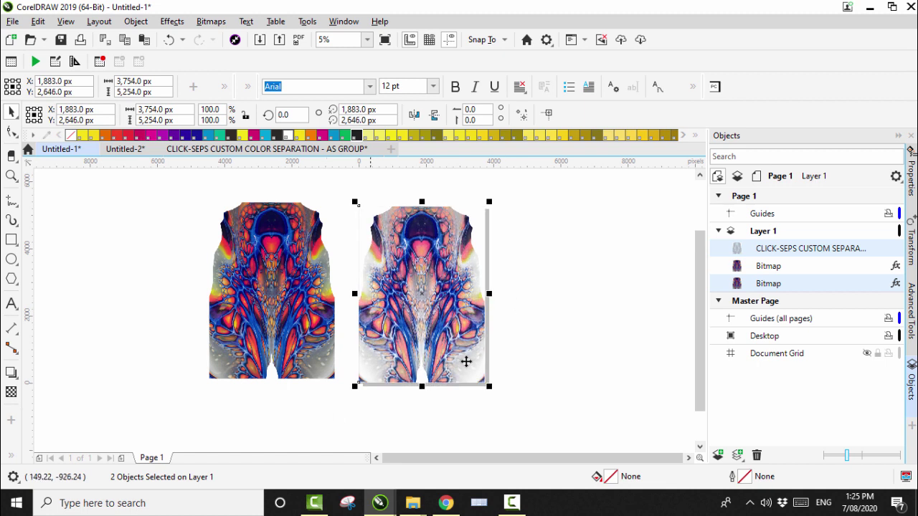
click(525, 292)
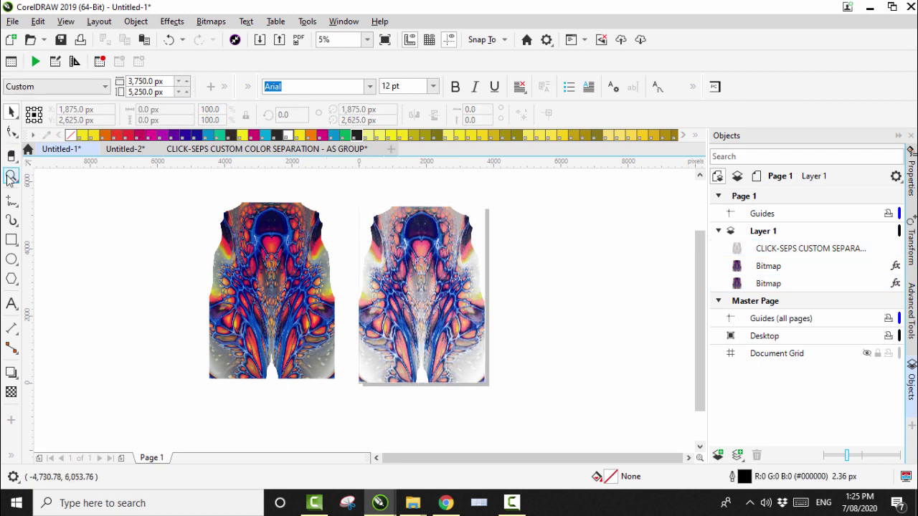
Examine the highlight-enhanced artwork up close and compare its white veins and colours with the untouched copy beside it.
click(11, 176)
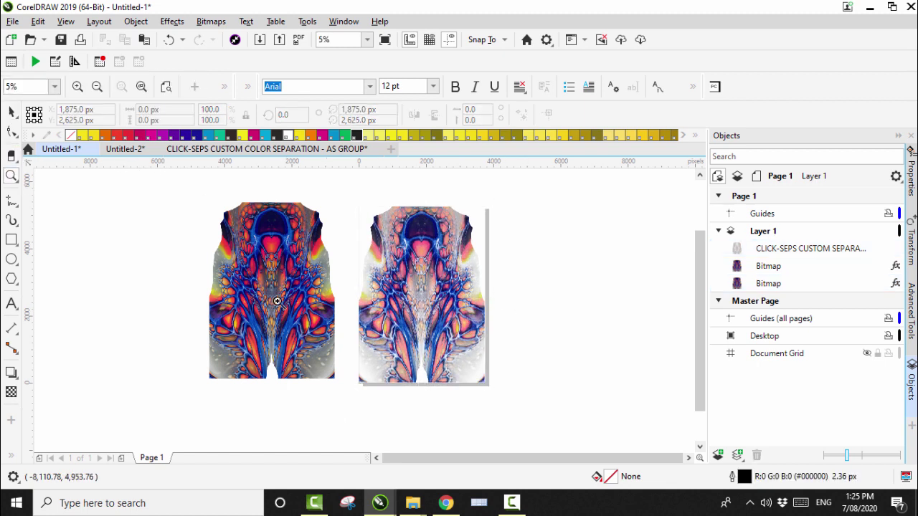
click(485, 347)
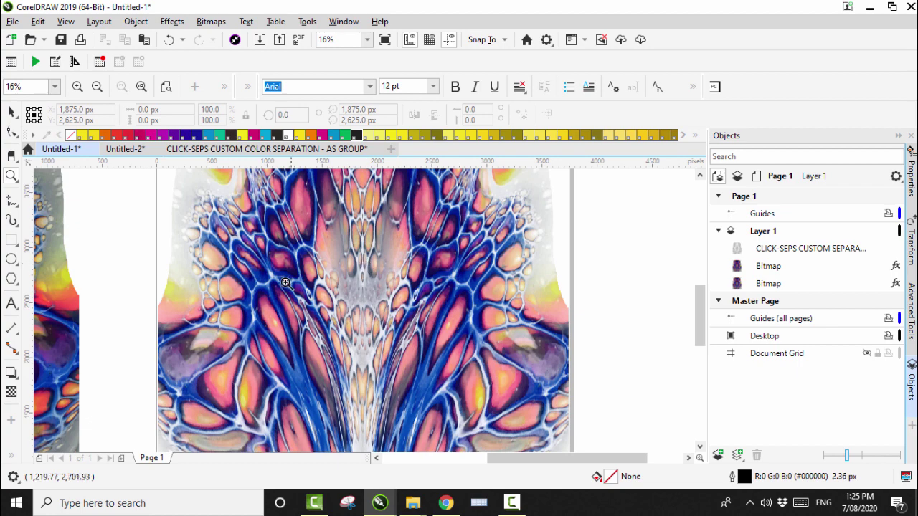
drag(178, 220, 316, 284)
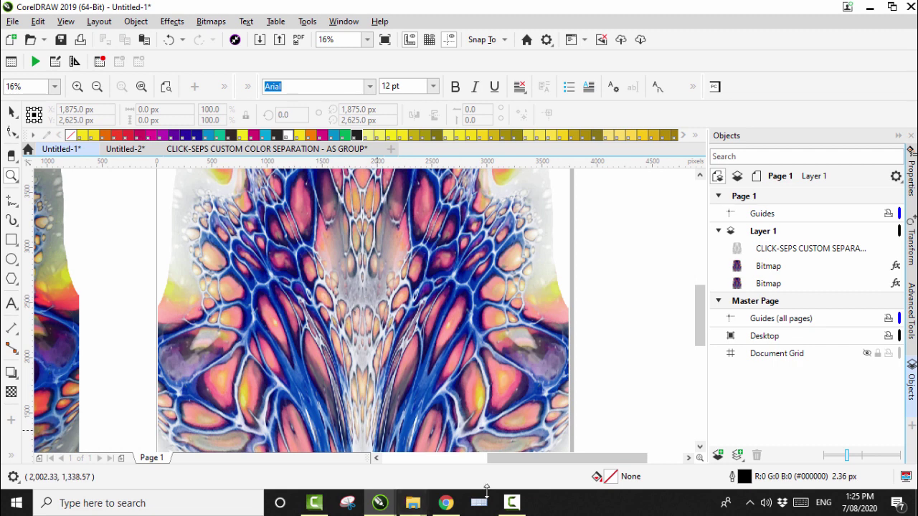
drag(522, 460, 483, 464)
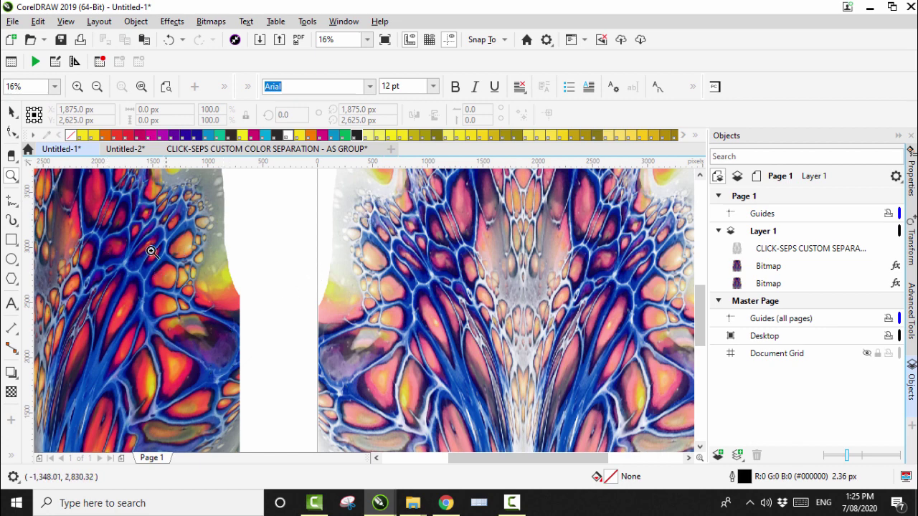
right_click(487, 284)
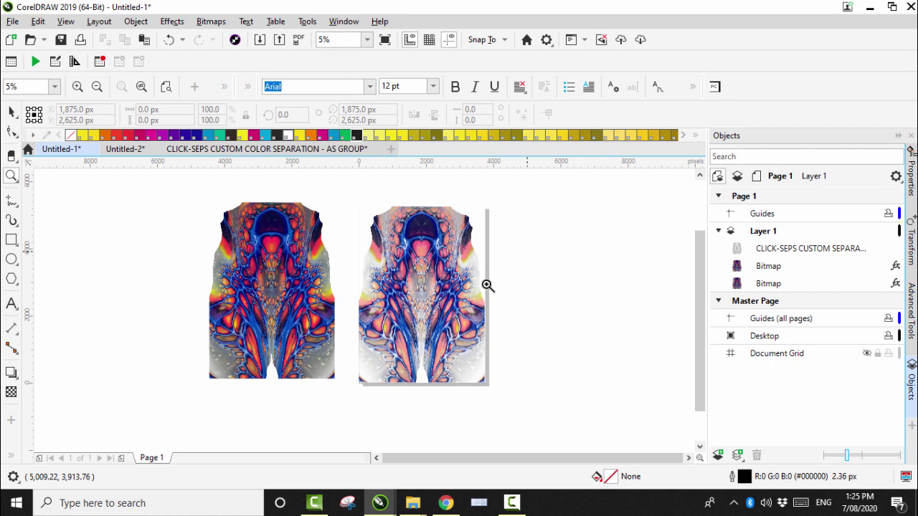
click(529, 254)
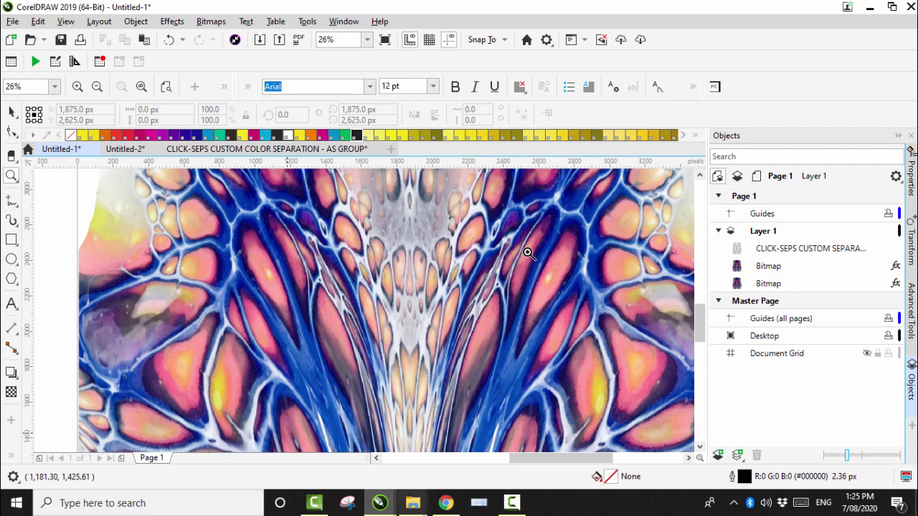
scroll(528, 253, left, 3)
scroll(528, 254, left, 2)
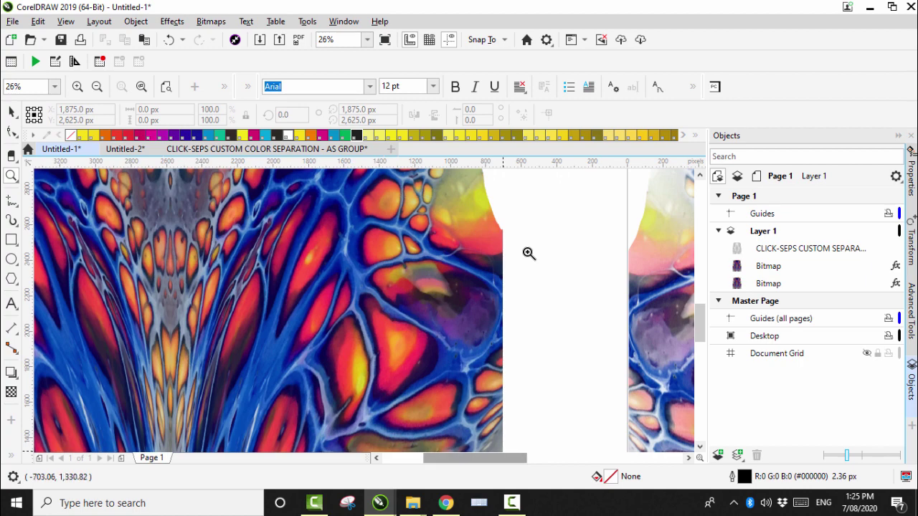
scroll(529, 253, right, 1)
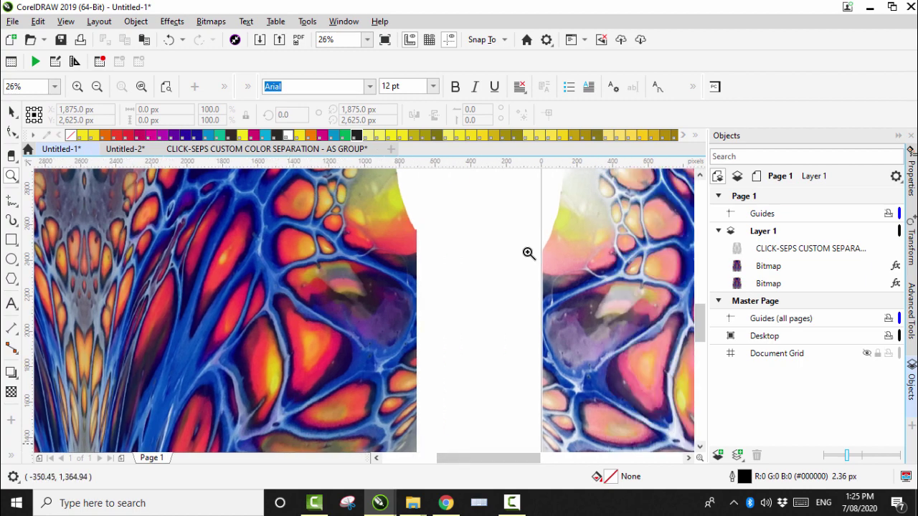
scroll(528, 254, right, 4)
scroll(528, 253, right, 2)
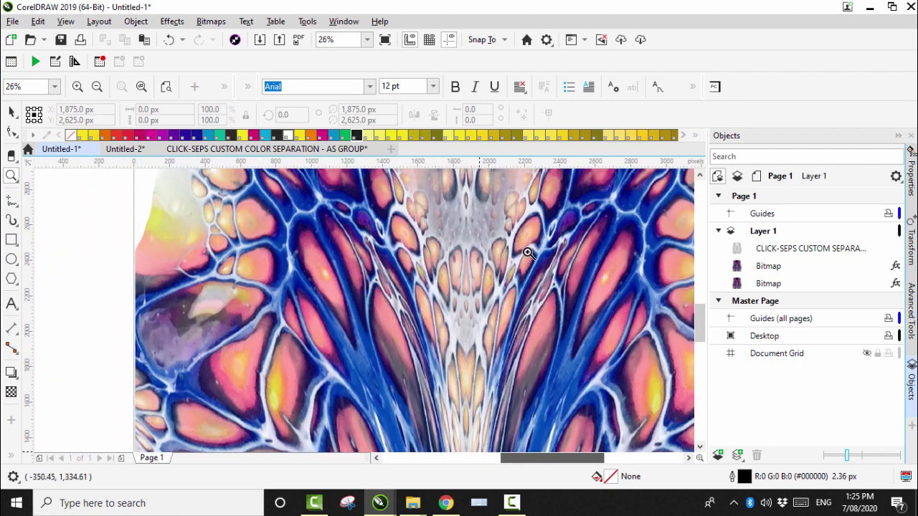
scroll(529, 253, down, 4)
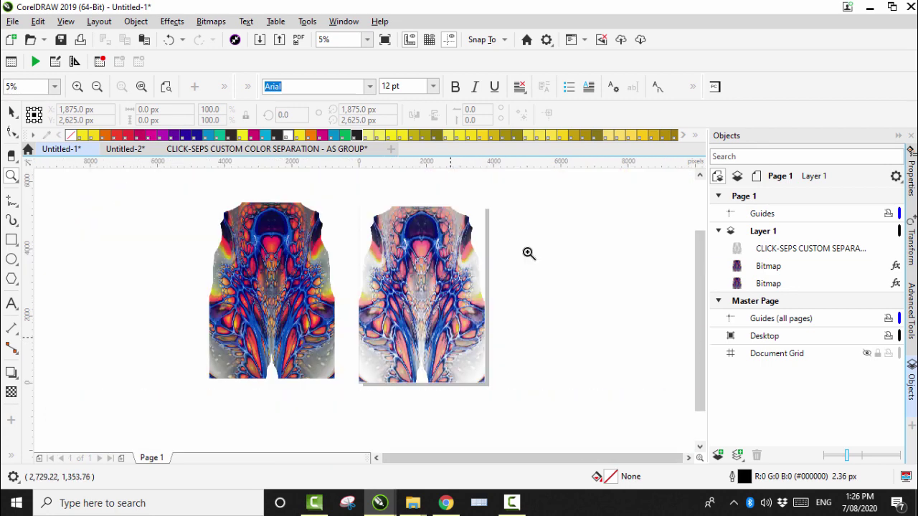
key(space)
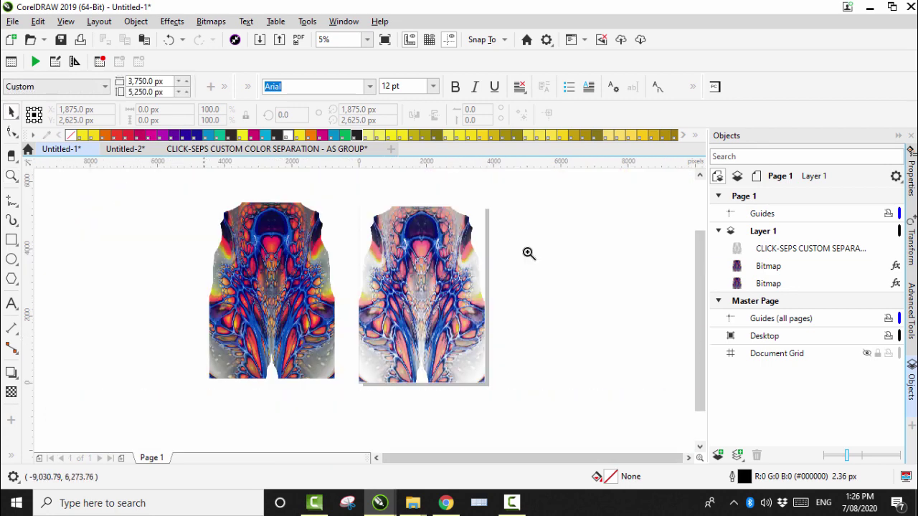
Move the pasted separation bitmap off the artwork and delete it.
click(406, 303)
drag(421, 294, 581, 298)
right_click(582, 299)
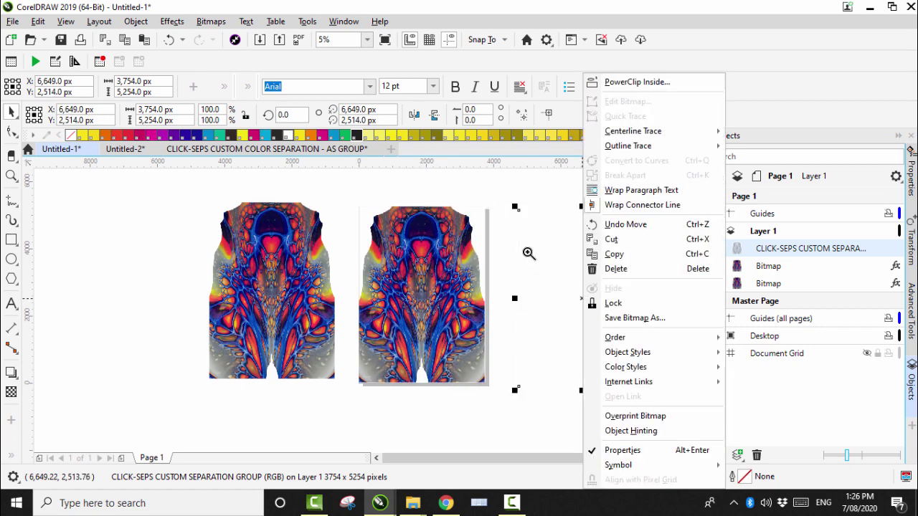
click(603, 268)
Delete the spare artwork copy lying off the page and select the remaining artwork bitmap on the page.
click(297, 287)
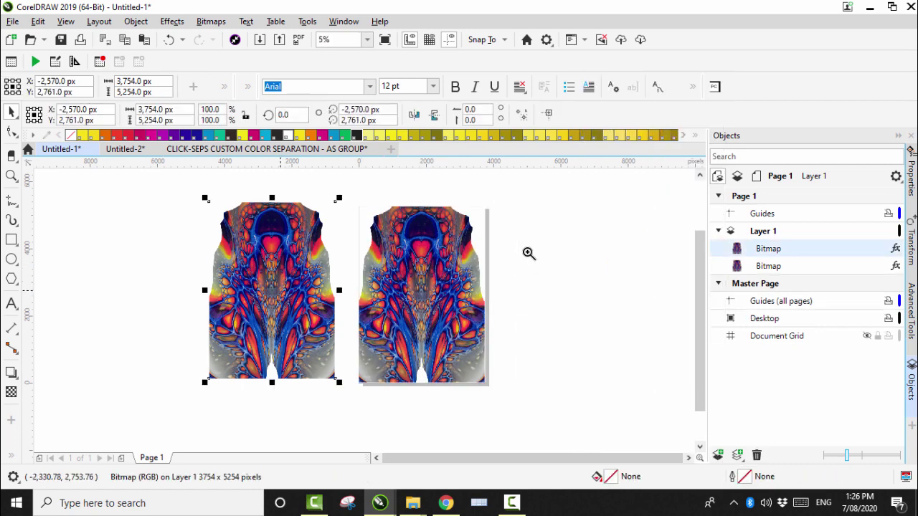
right_click(297, 287)
click(319, 268)
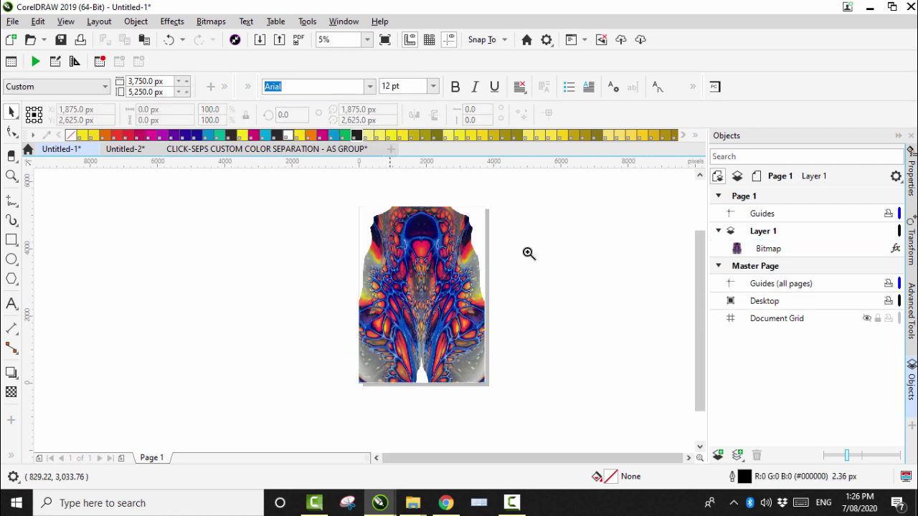
key(ctrl+a)
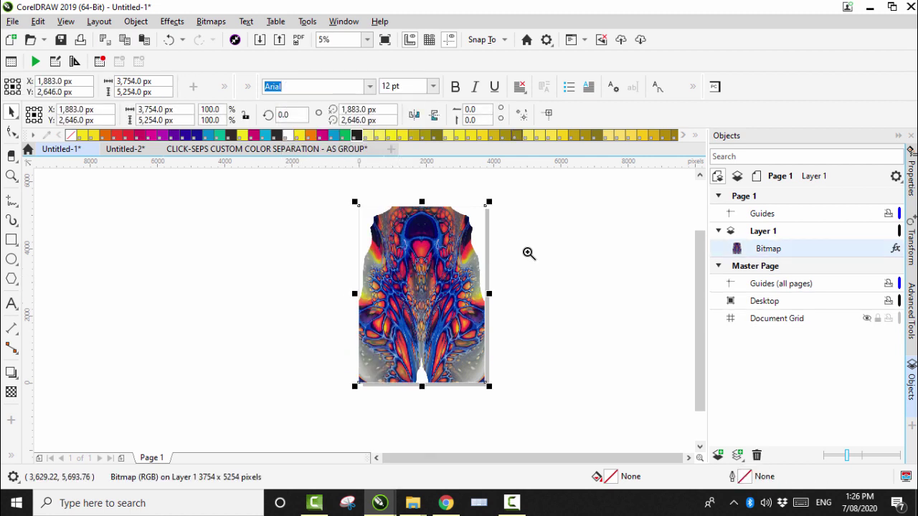
Switch to the Downloads folder in File Explorer and extract the Ink-and-Sheleeart_logo zip archive.
key(alt+Tab)
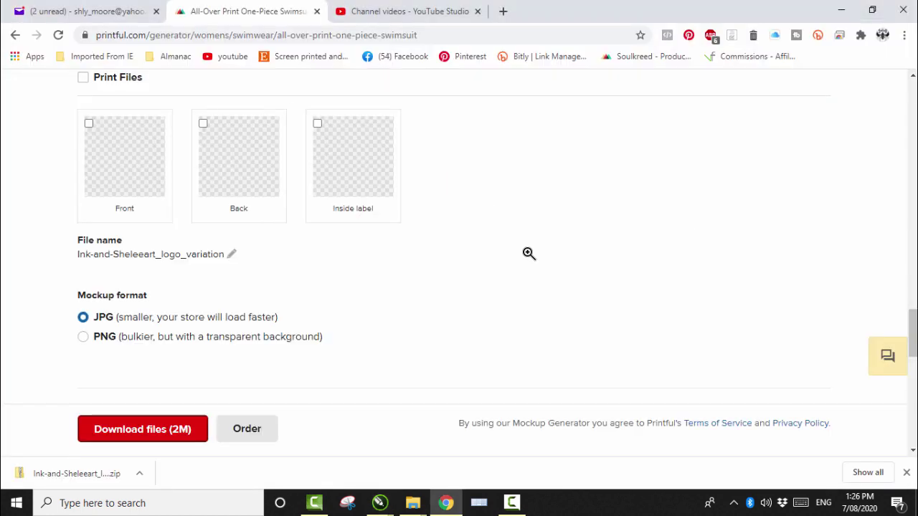
key(super+4)
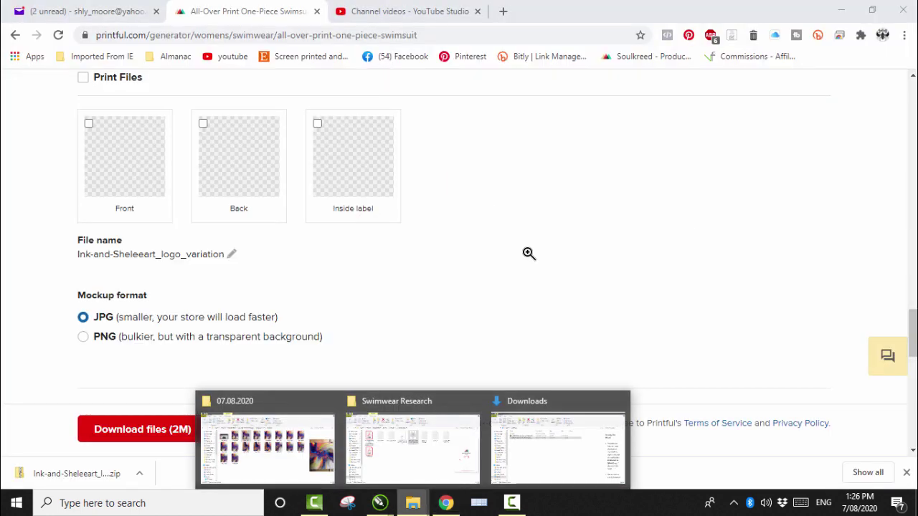
key(super+4)
key(super+4)
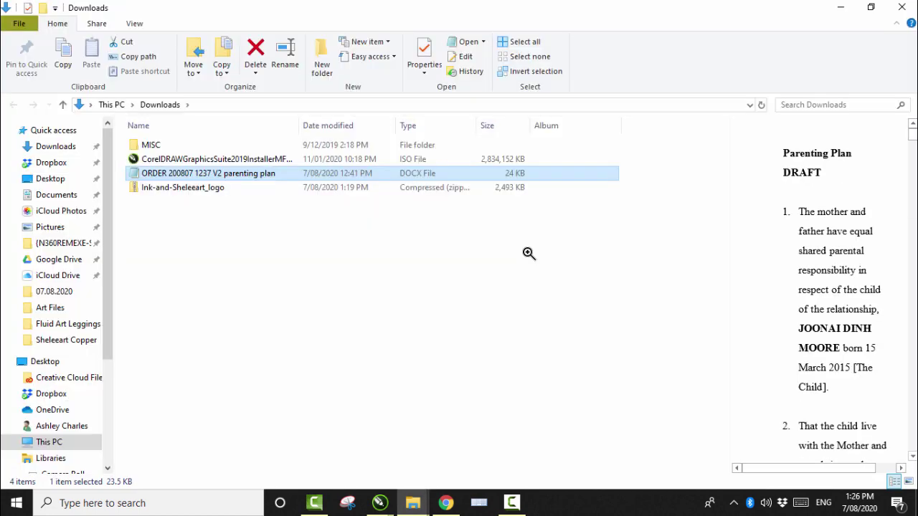
key(Down)
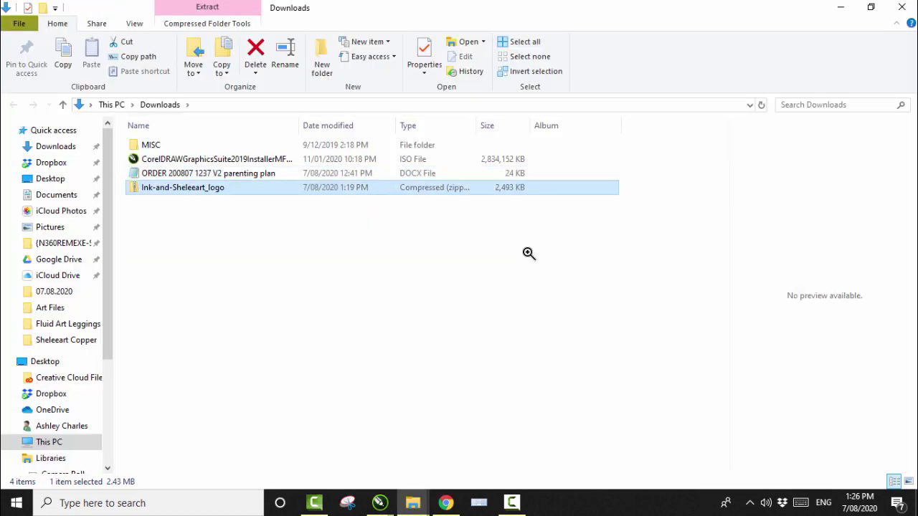
key(shift+F10)
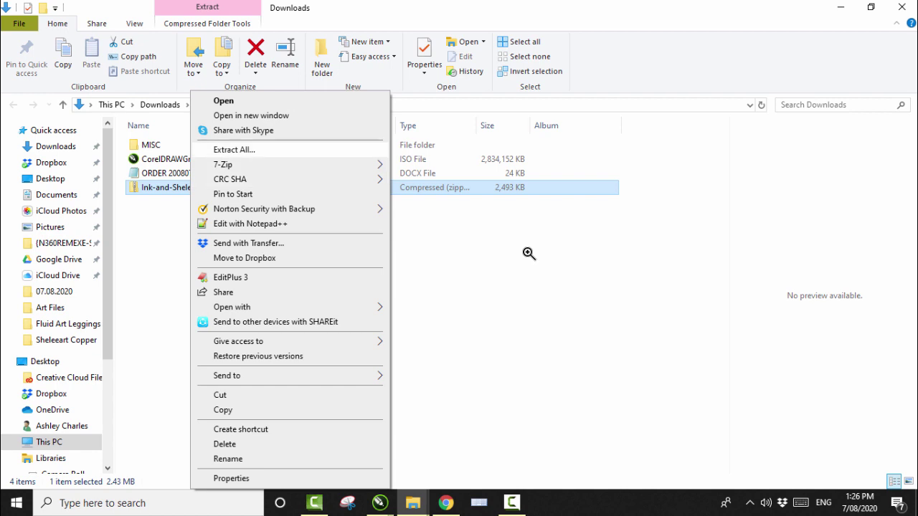
key(t)
key(Return)
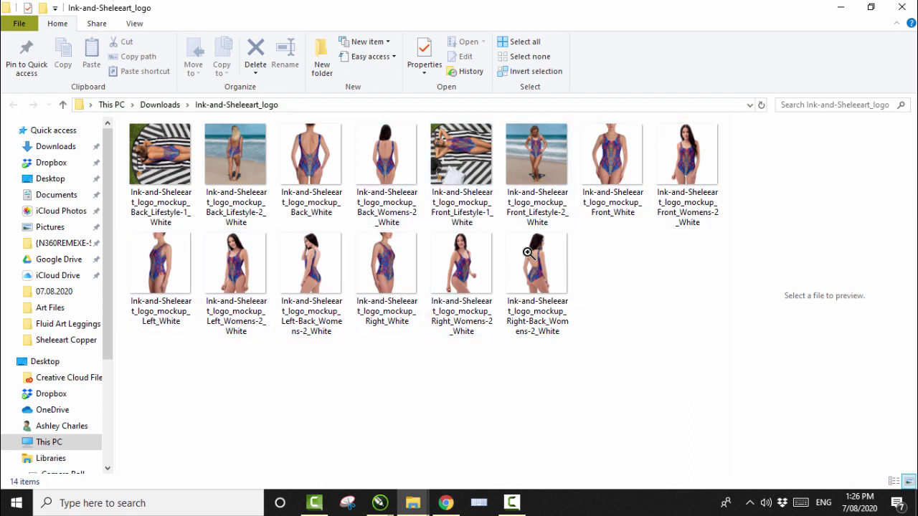
Select all the extracted swimsuit mockup images and open them in Photos.
drag(722, 119, 145, 280)
drag(527, 253, 528, 252)
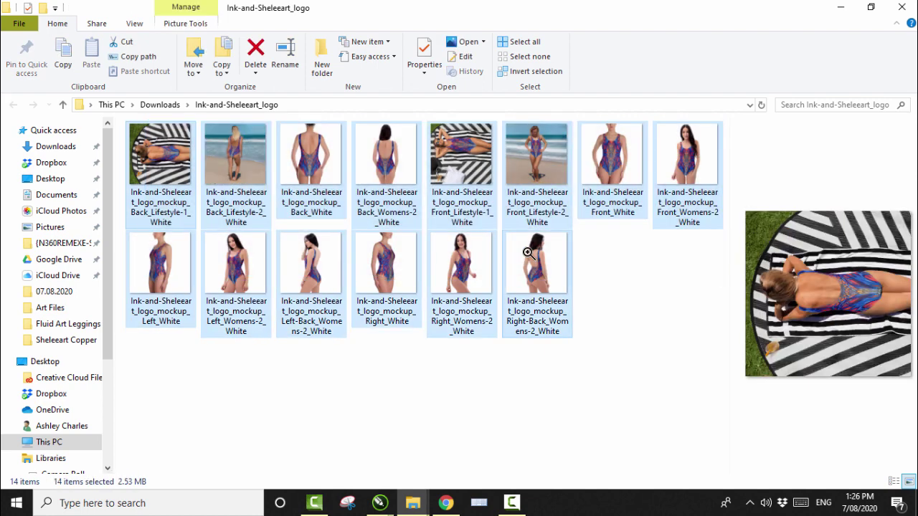
key(shift+F10)
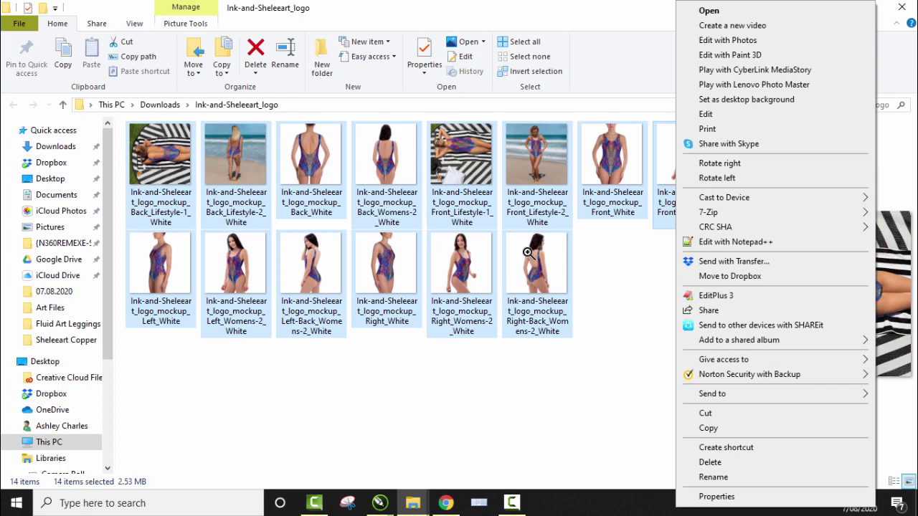
key(Escape)
key(Return)
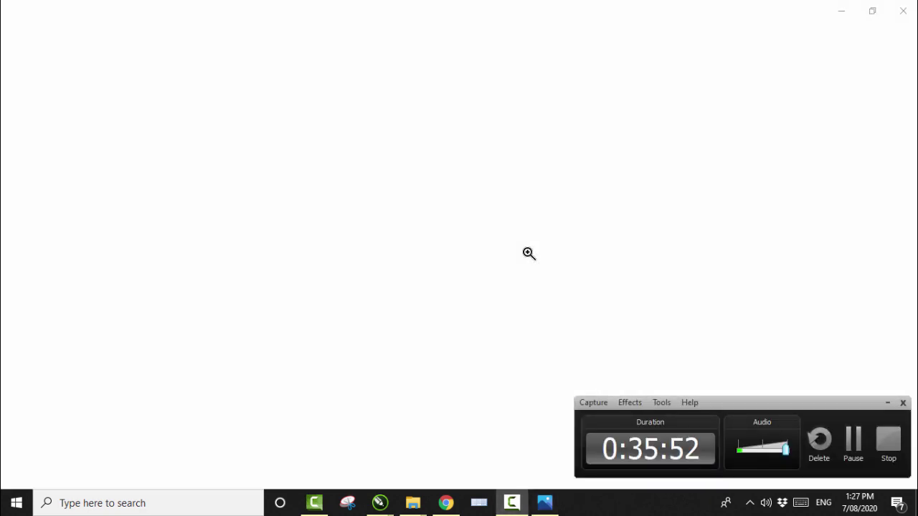
click(855, 446)
click(855, 446)
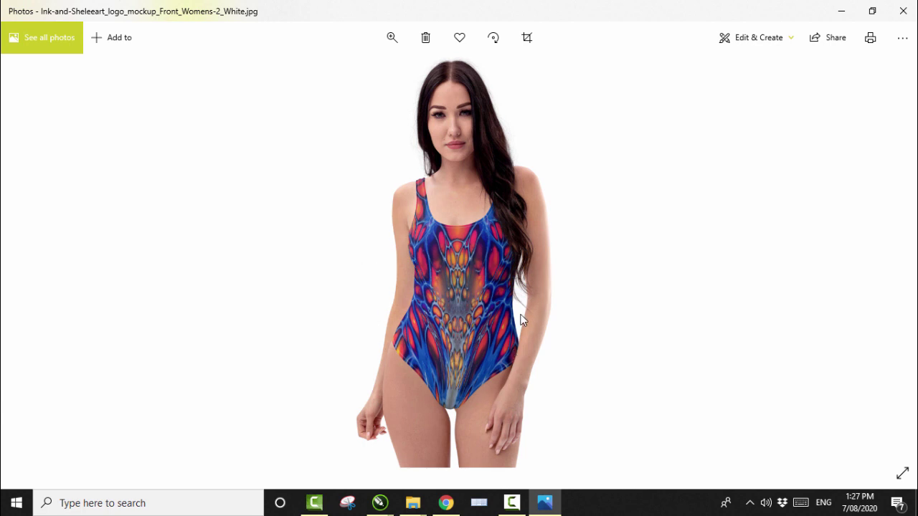
Browse the left, right and angled back swimsuit mockups to examine how the artwork wraps around the sides.
mouse_move(889, 266)
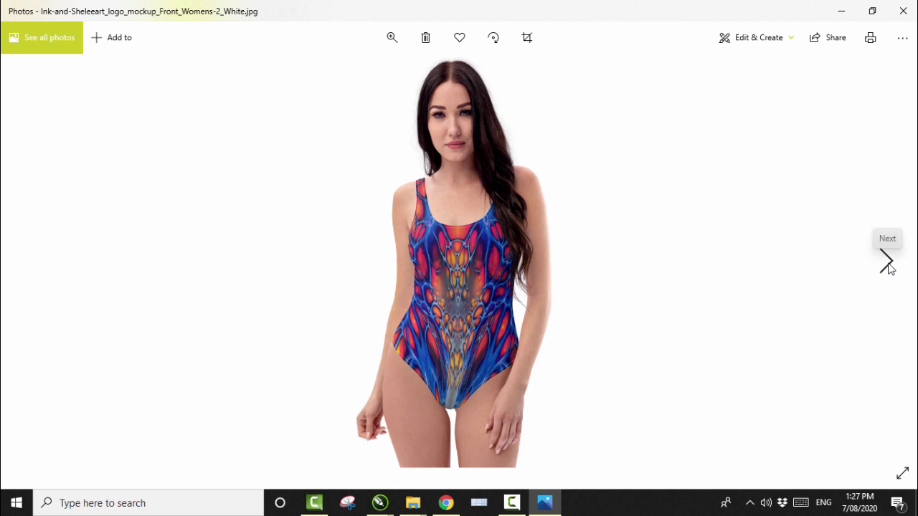
click(886, 264)
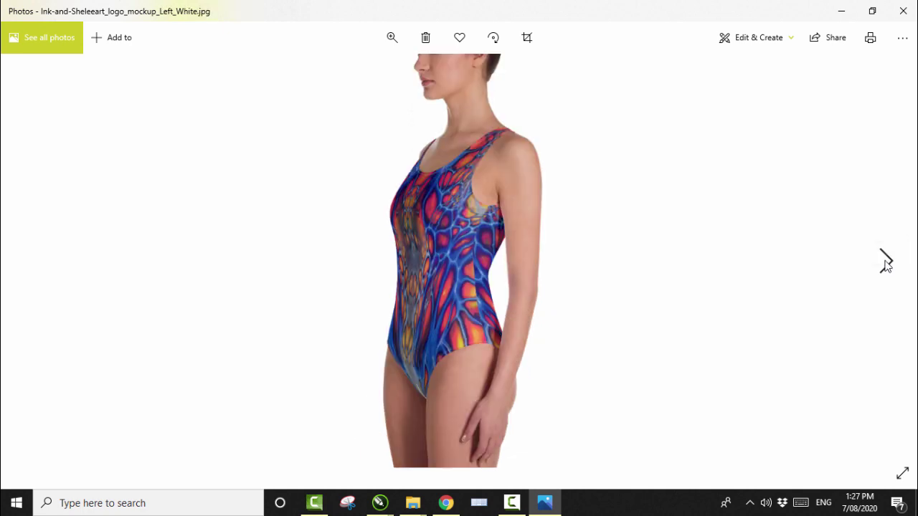
click(887, 264)
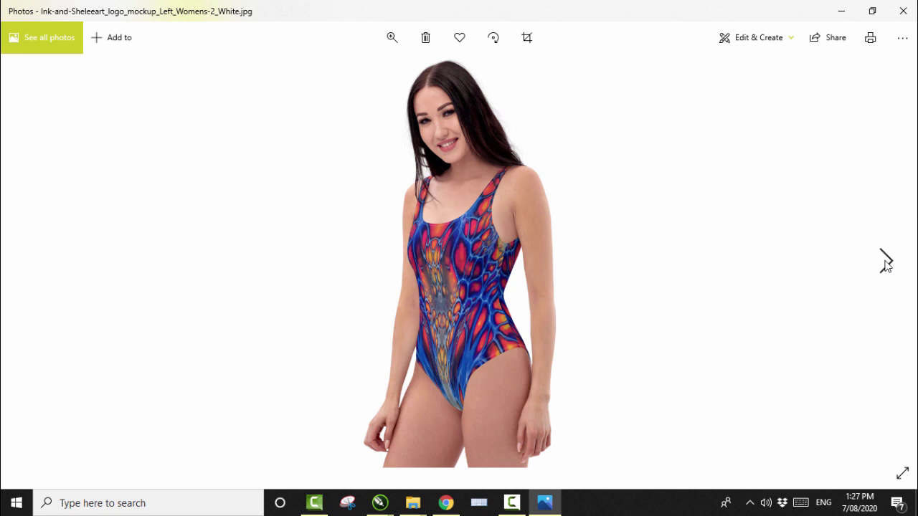
click(886, 264)
click(886, 264)
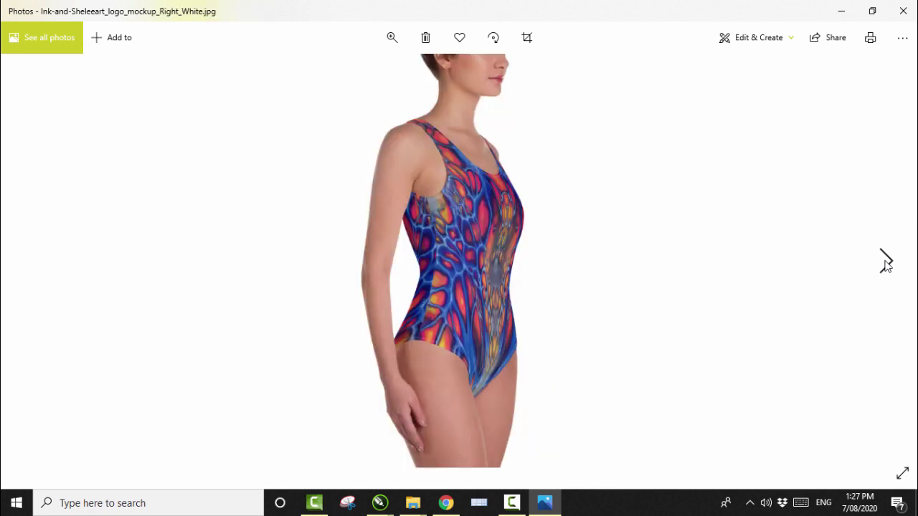
click(886, 264)
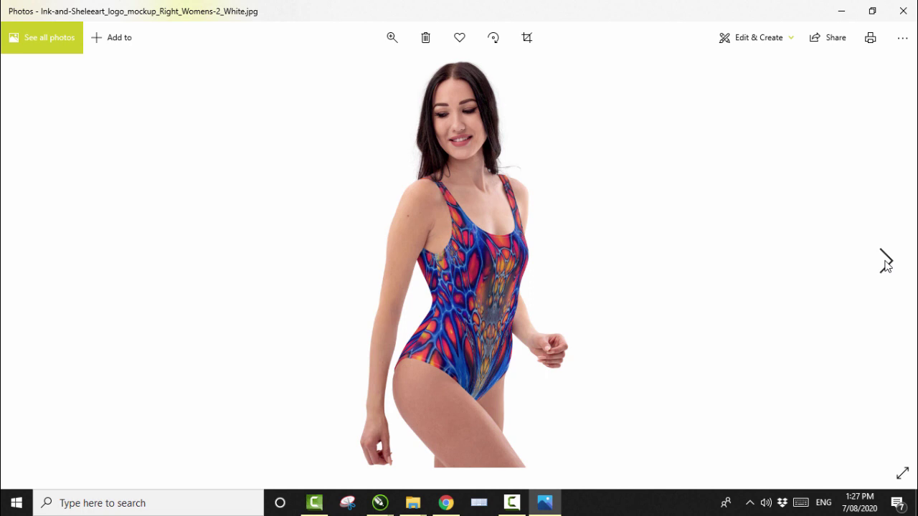
click(886, 263)
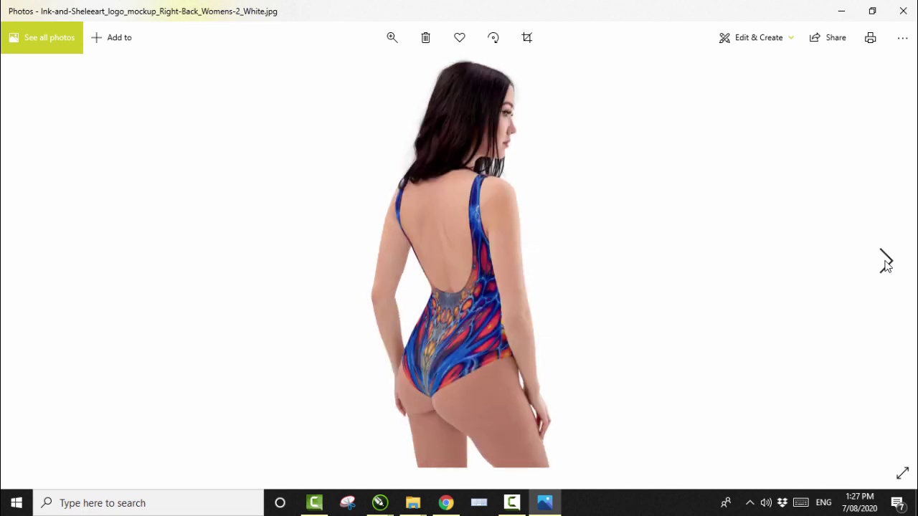
Examine the lifestyle, back and front swimsuit mockups through Front_White, and close the image viewer.
click(886, 264)
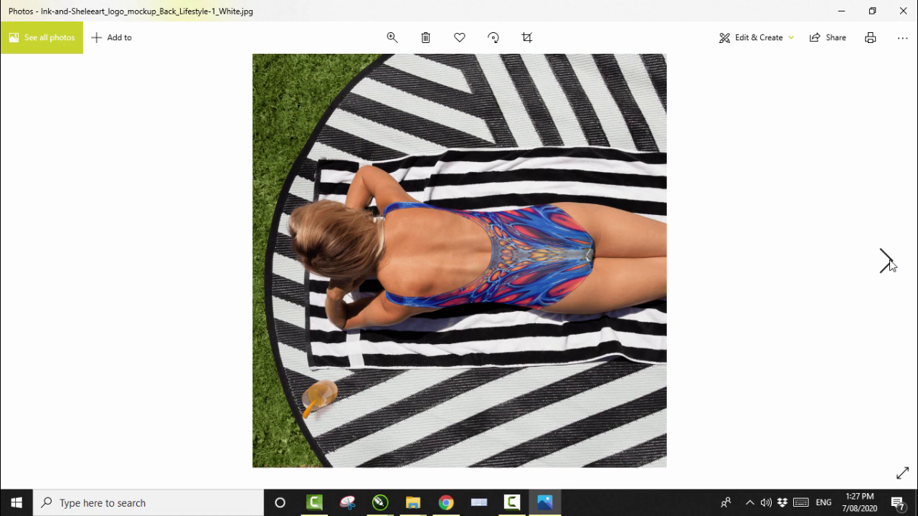
click(888, 264)
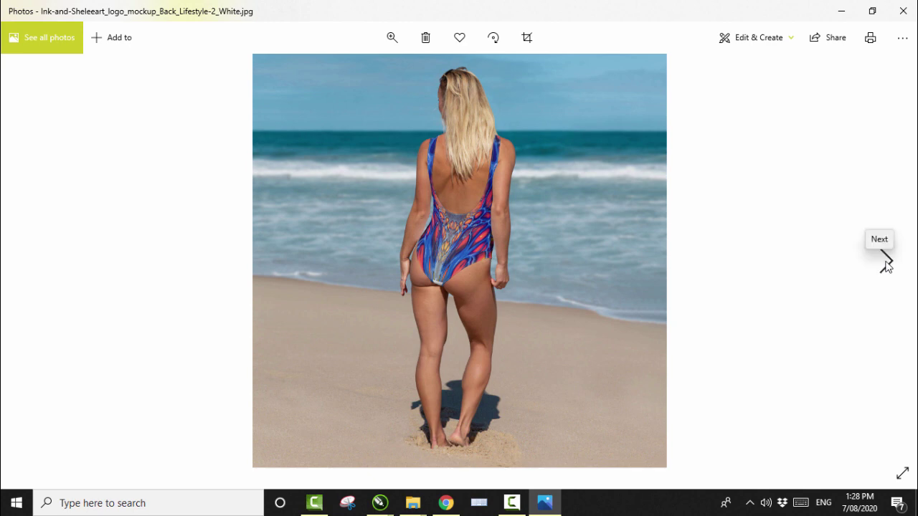
click(887, 264)
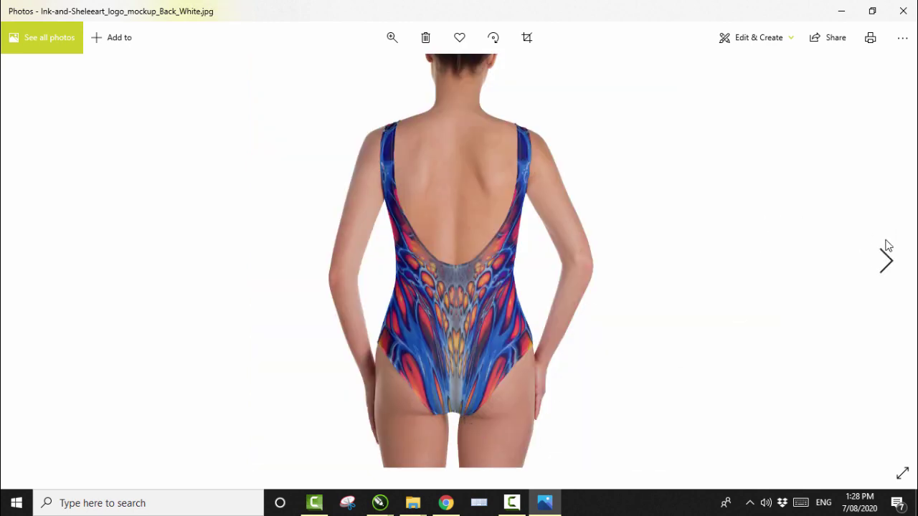
click(889, 265)
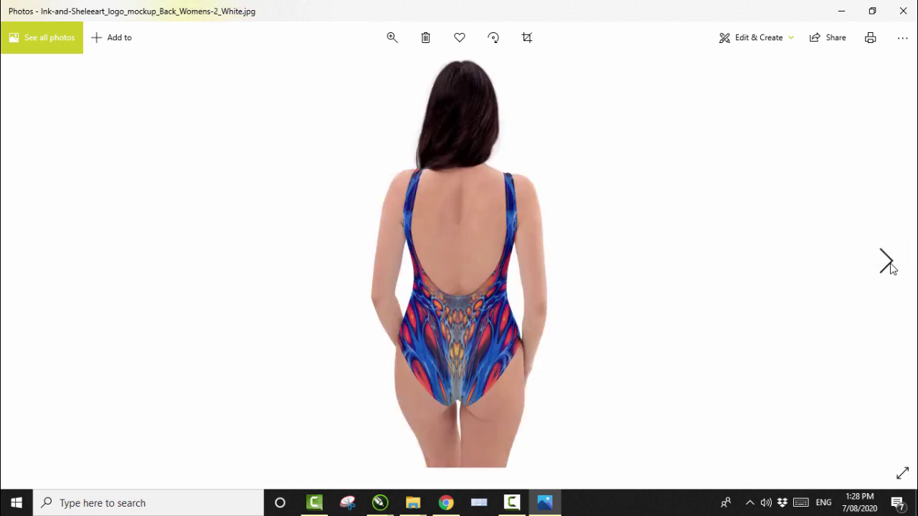
click(889, 264)
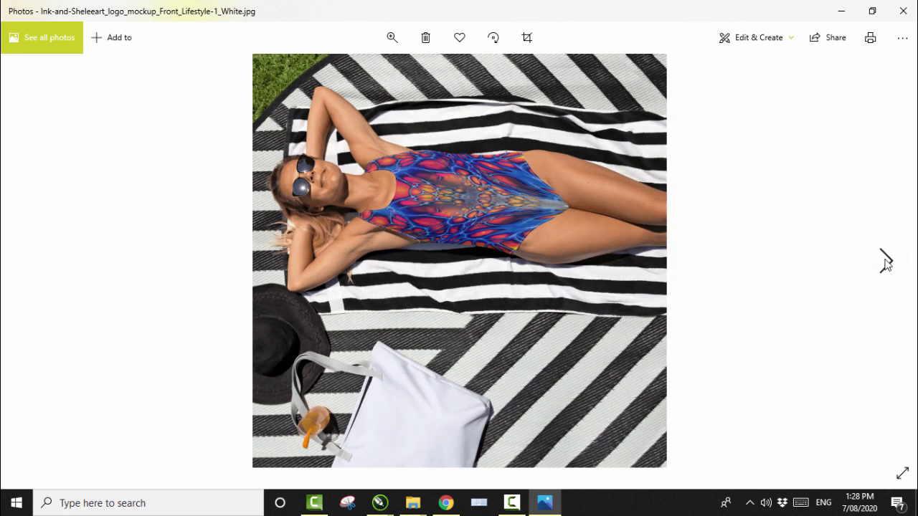
click(887, 264)
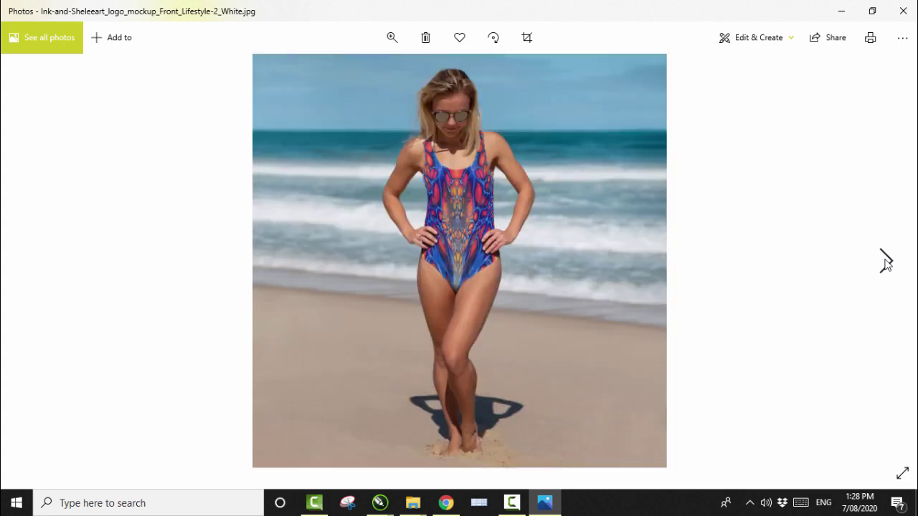
click(886, 264)
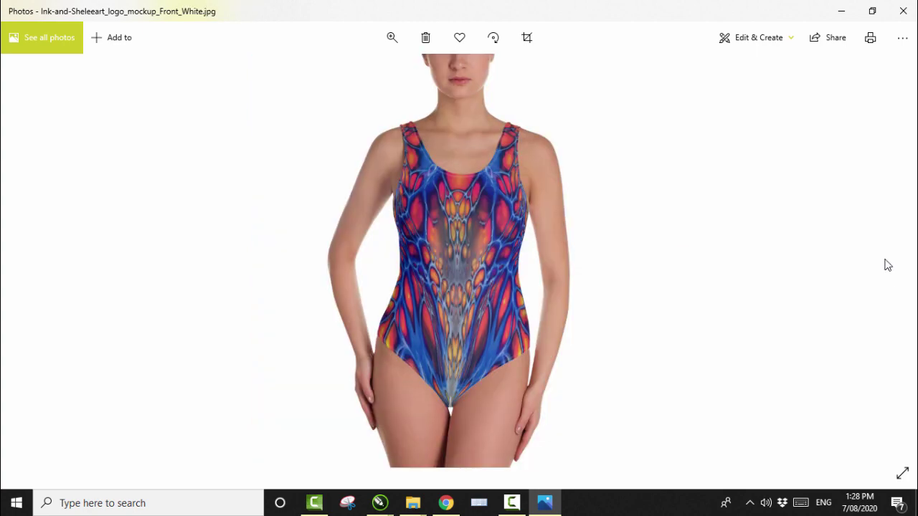
click(903, 13)
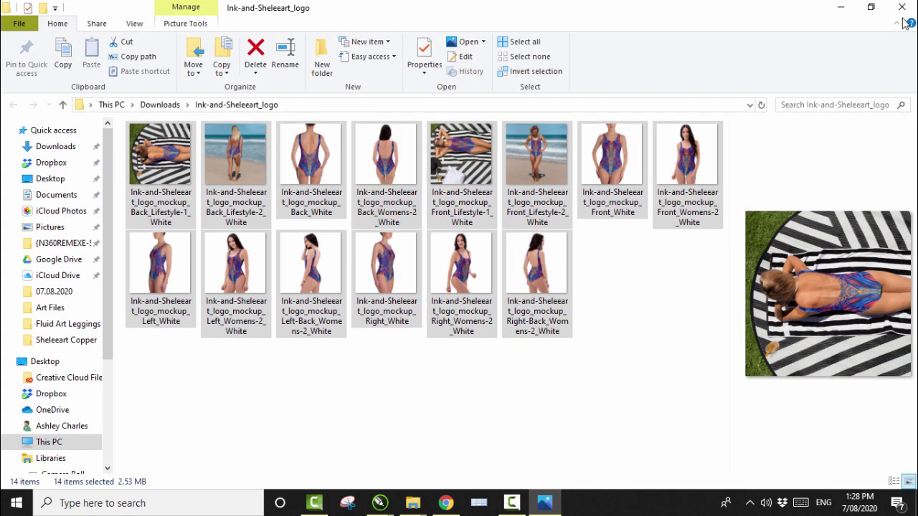
Deselect the mockup files, view the Front_Womens-2_White mockup at full size, and close it.
click(586, 381)
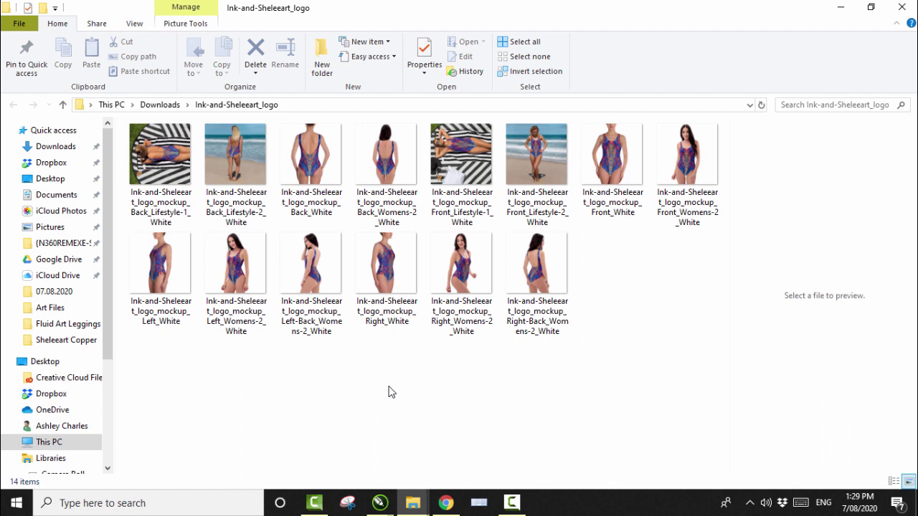
click(685, 158)
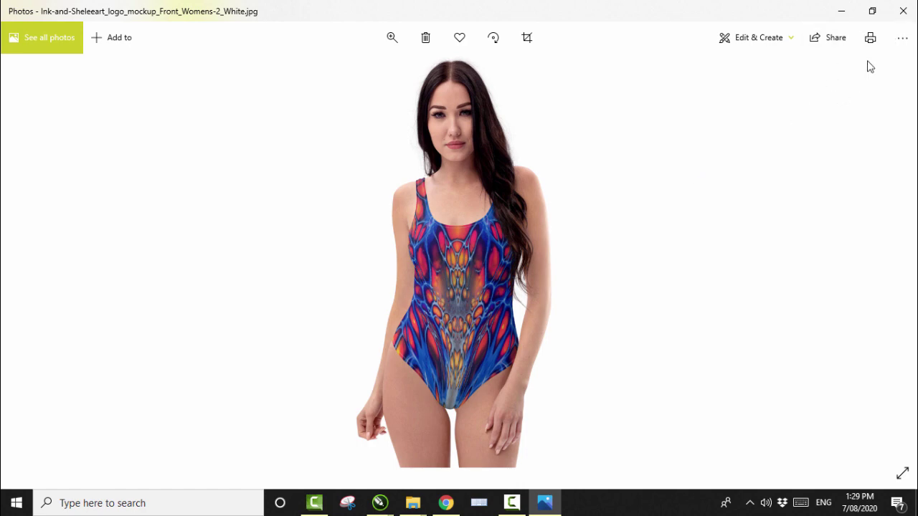
click(902, 11)
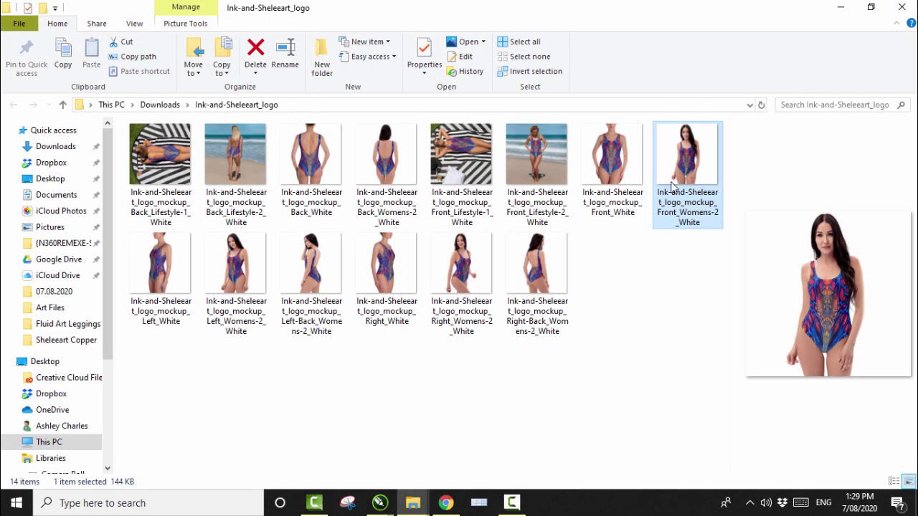
Minimise the extracted mockups folder and the Downloads window to return to the Printful swimsuit page in Chrome.
click(839, 9)
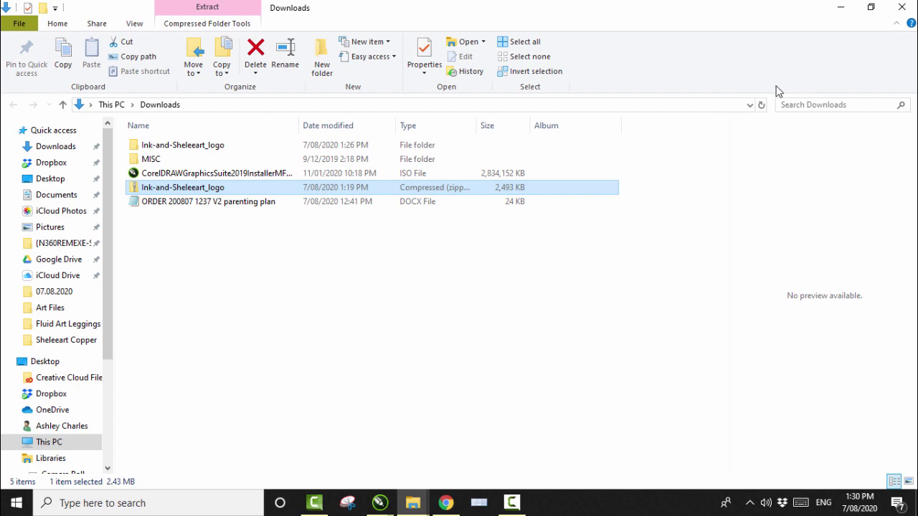
click(837, 13)
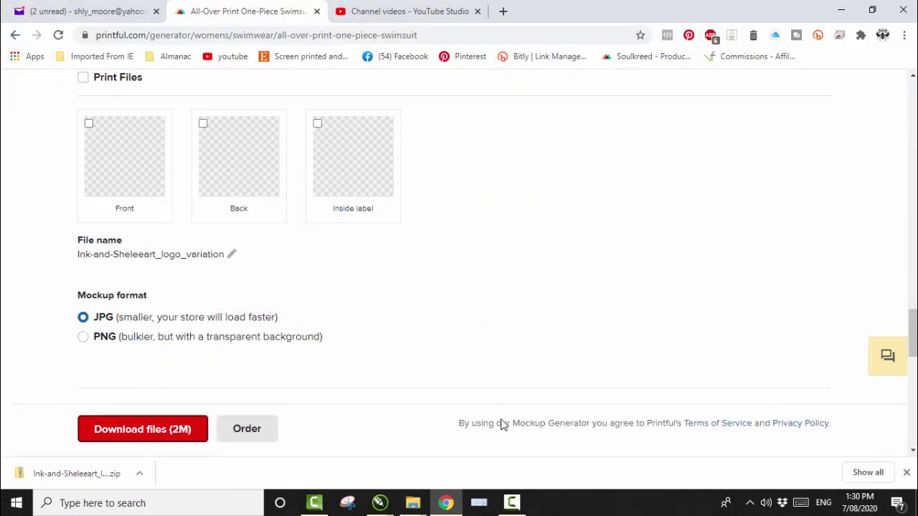
click(511, 503)
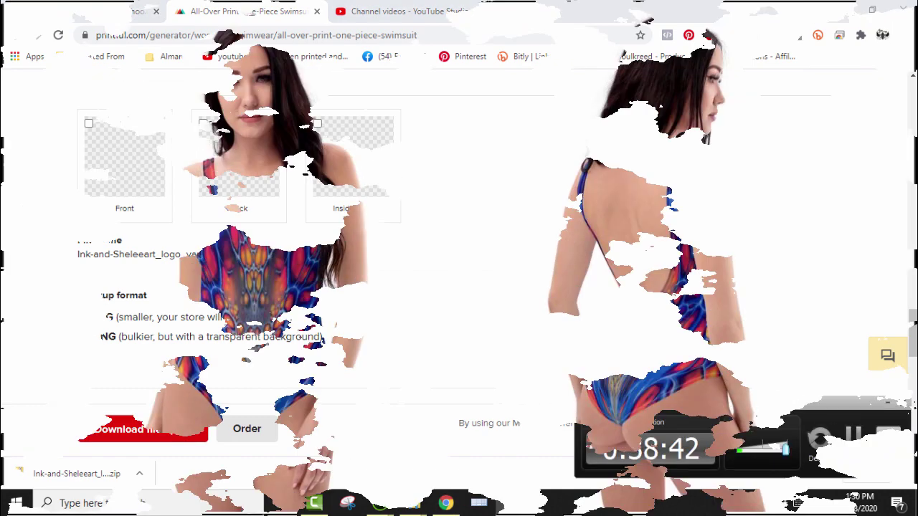